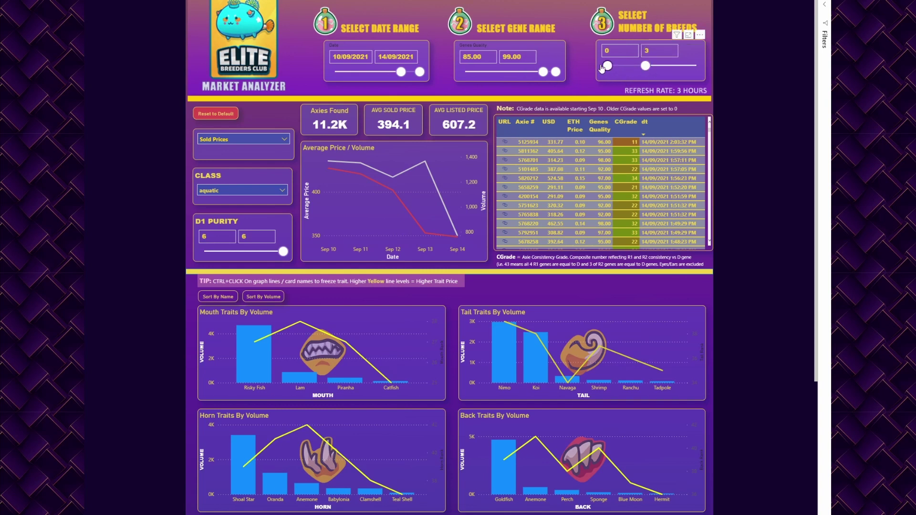
Step: Try a Number of Breeds range of 3–4, then bring the slider back down
left_click_drag(608, 65, 658, 63)
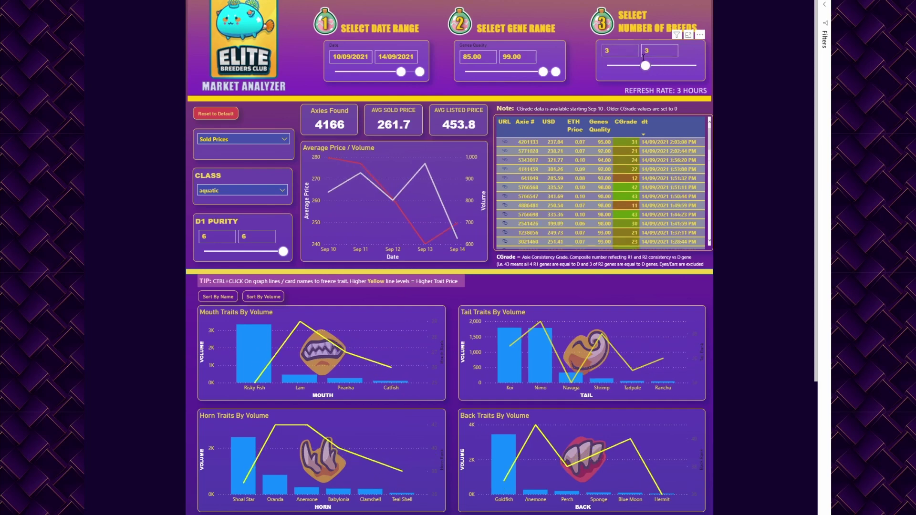
left_click(658, 64)
left_click_drag(655, 67, 646, 66)
left_click_drag(645, 65, 608, 65)
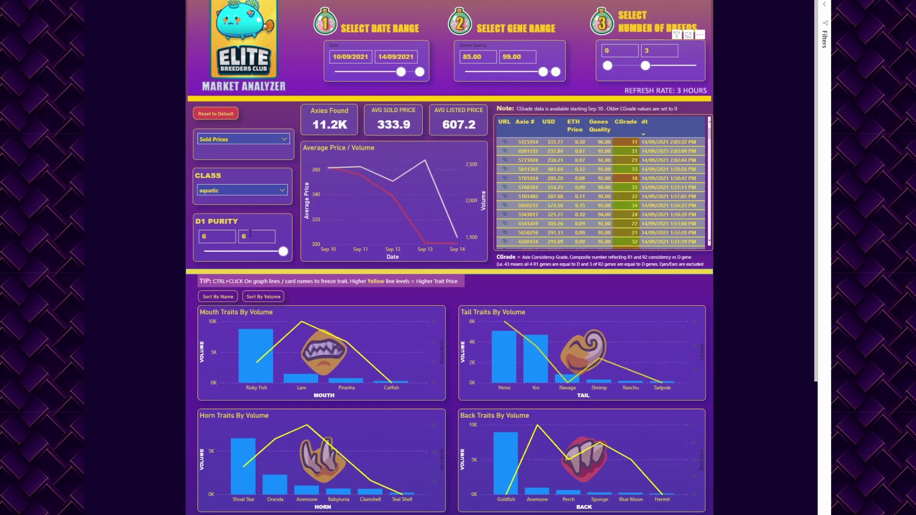
Step: Check the listing type list, then toggle beast and bird in the class filter off again
left_click(260, 139)
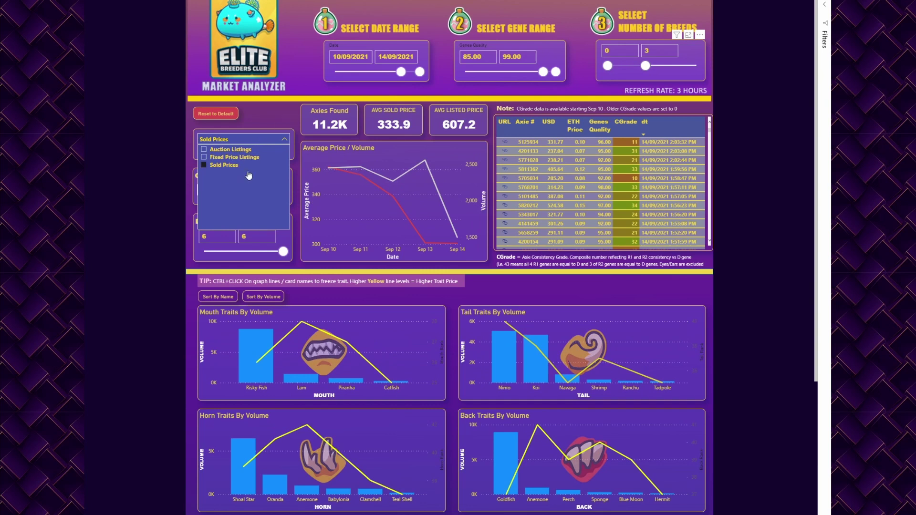
left_click(262, 123)
left_click(267, 191)
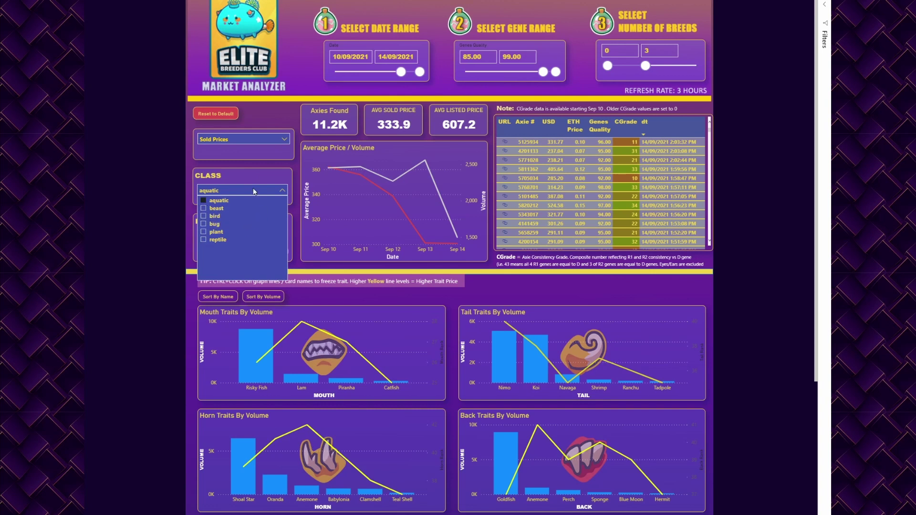
left_click(203, 208)
left_click(203, 216)
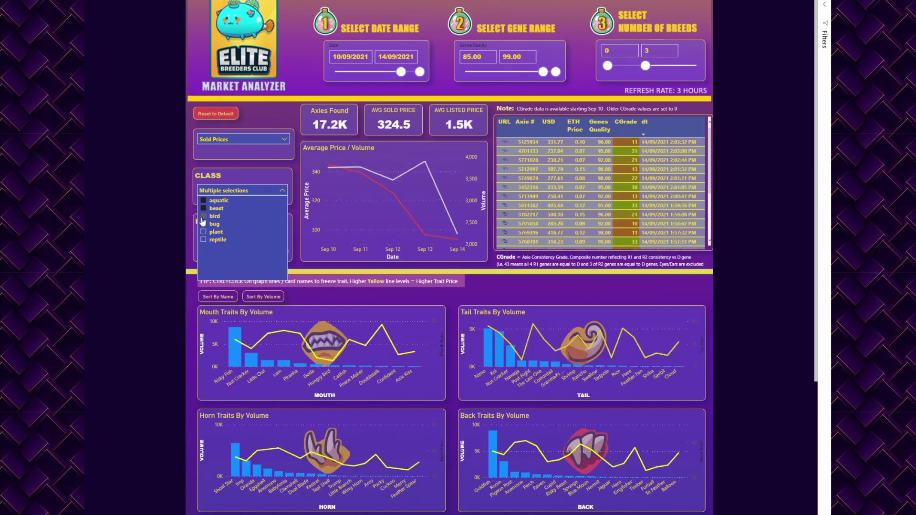
left_click(203, 216)
left_click(204, 208)
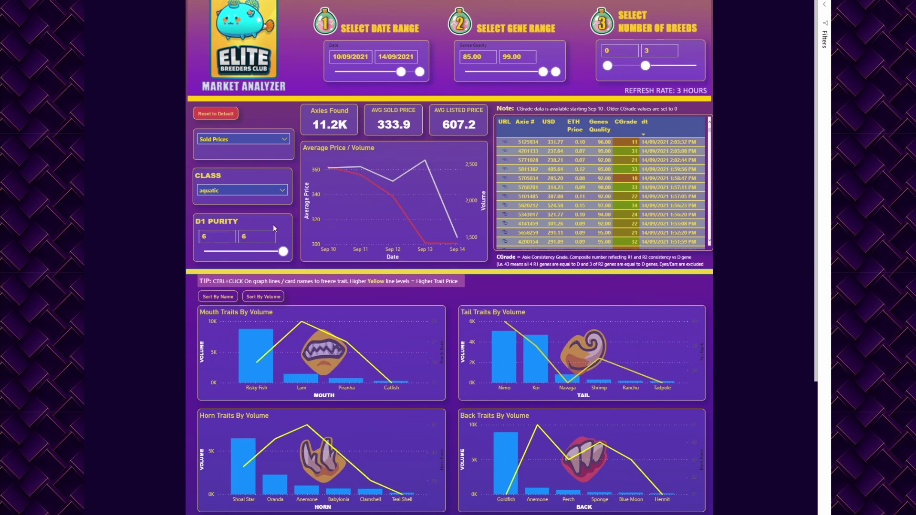
Step: Set the D1 purity range to 2–2
double_click(220, 233)
type("2")
key("Return")
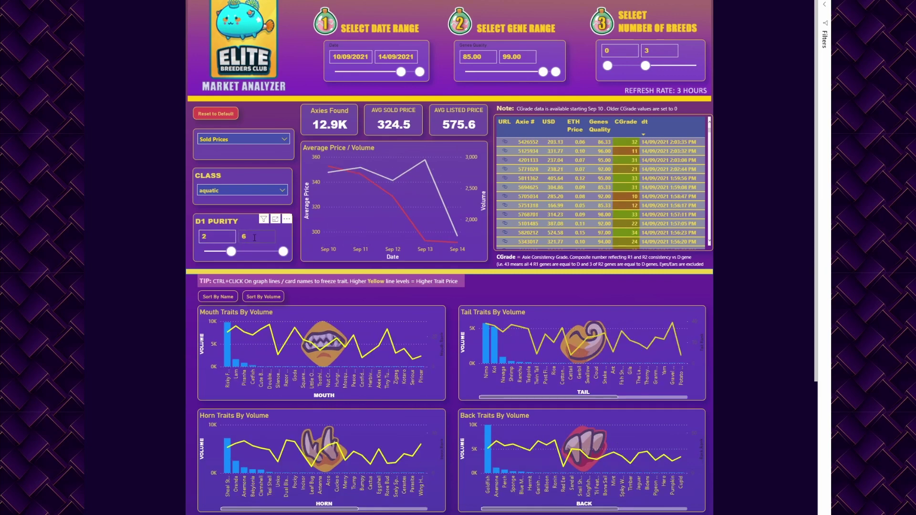
mouse_move(284, 251)
left_mouse_down()
mouse_move(231, 253)
mouse_move(283, 252)
left_mouse_up()
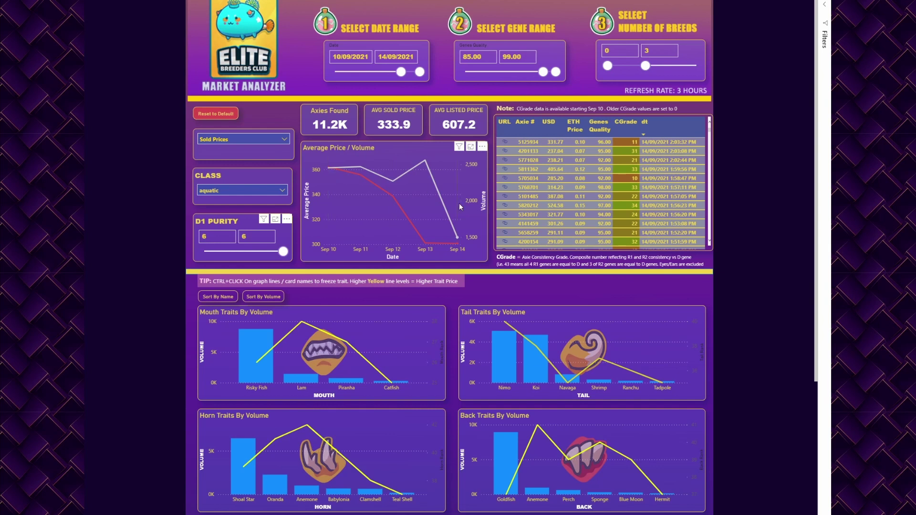
mouse_move(331, 169)
Step: Sort the listings table by CGrade descending and scroll through the top-grade sales
left_click(545, 133)
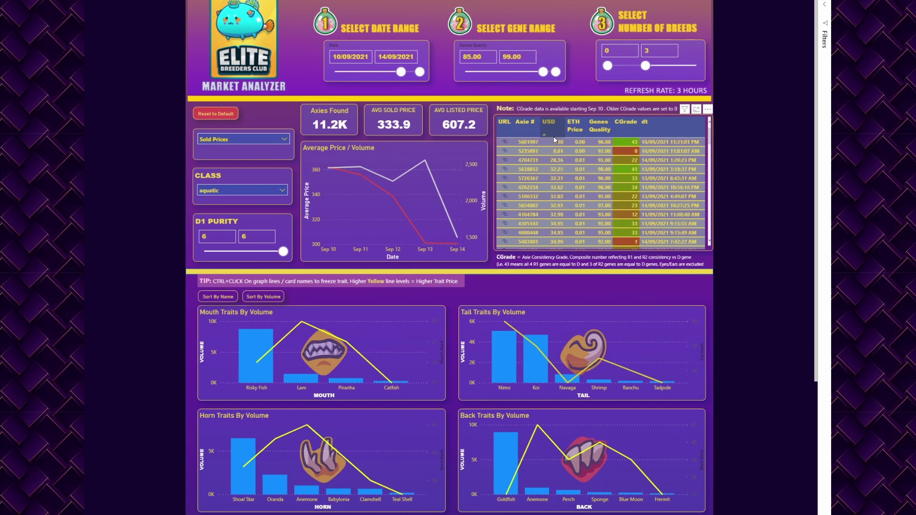
left_click(593, 132)
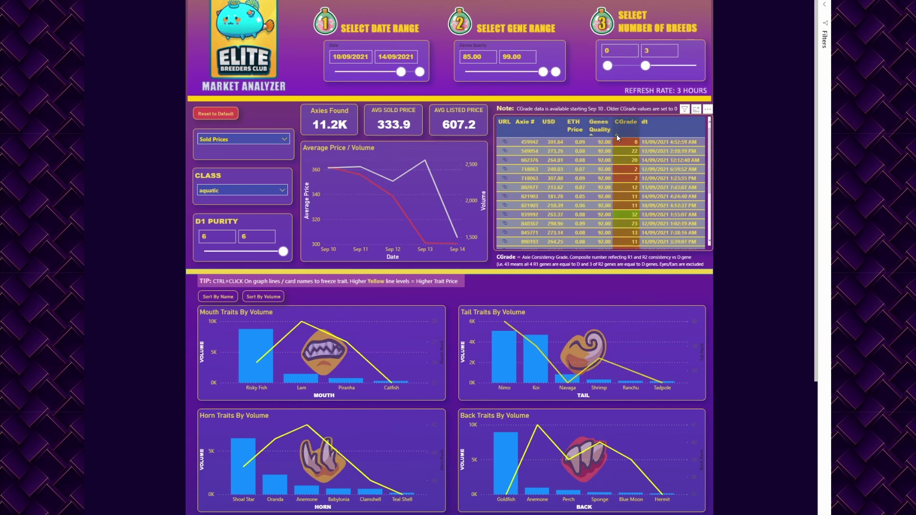
left_click(616, 134)
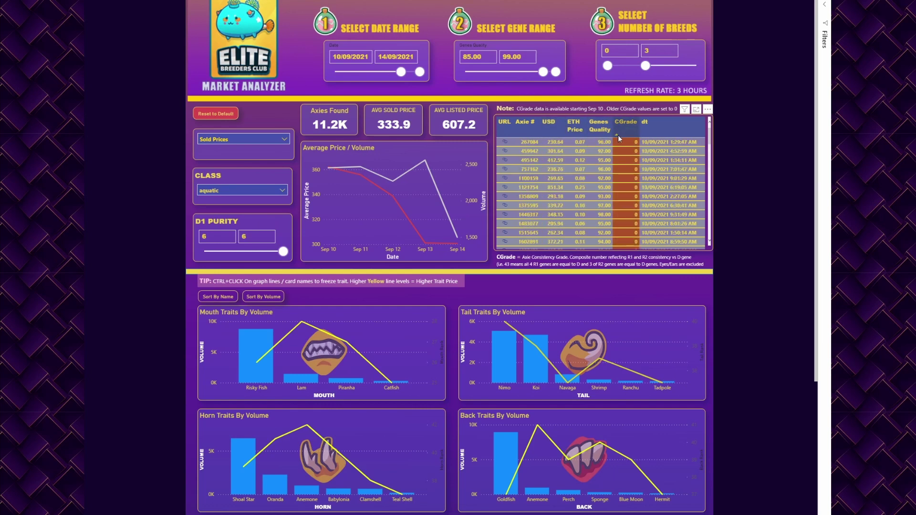
left_click(617, 136)
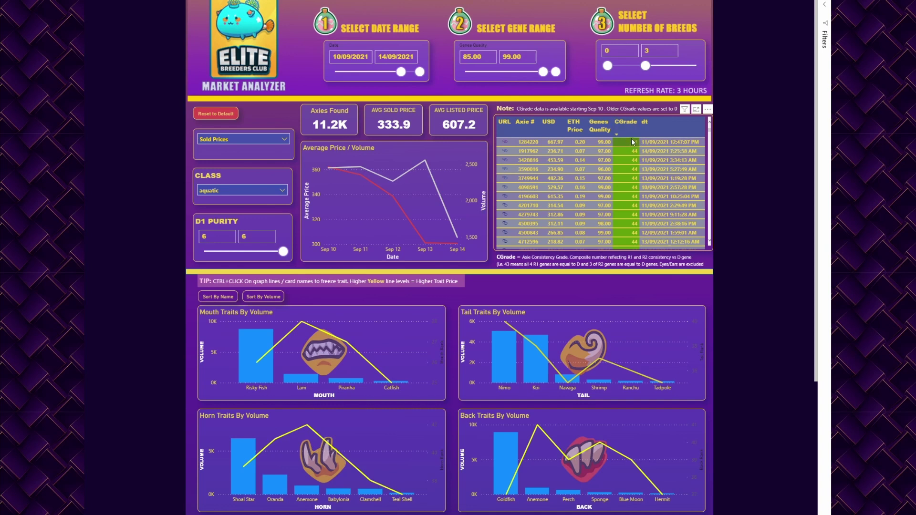
scroll(642, 205, "down", 10)
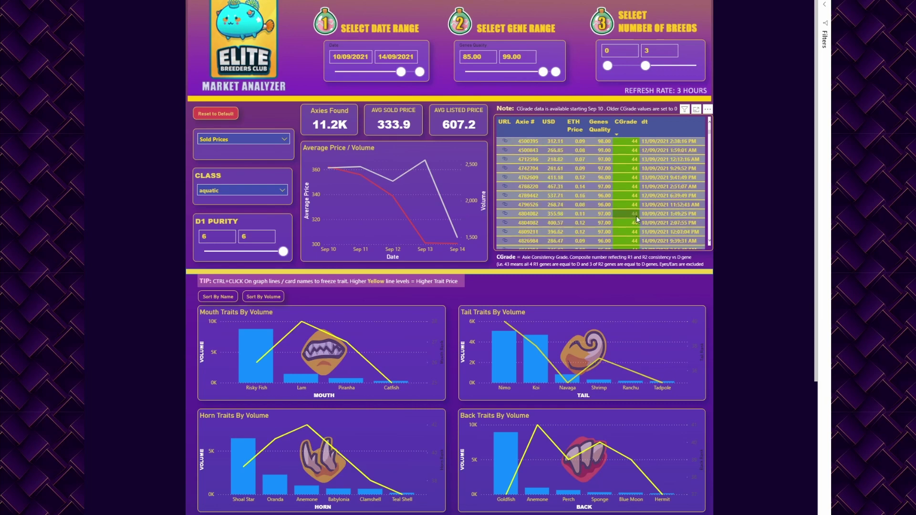
scroll(703, 156, "down", 10)
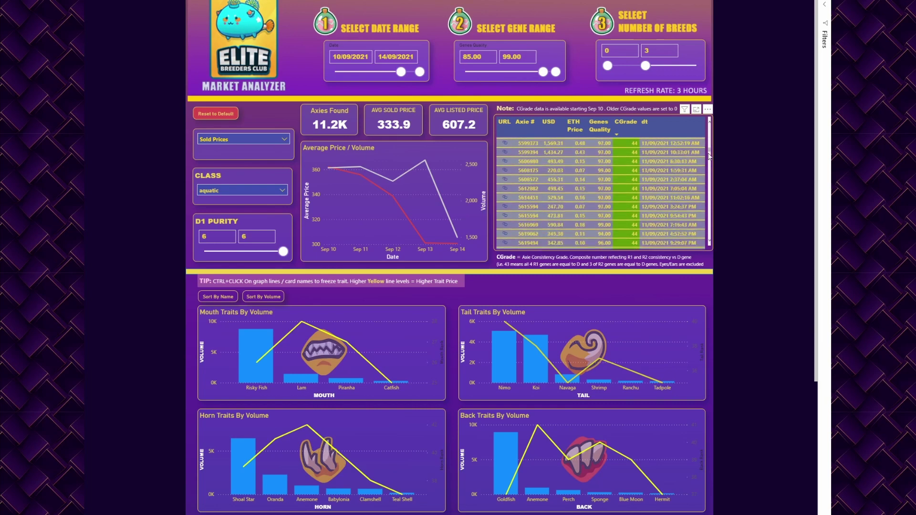
scroll(700, 228, "down", 10)
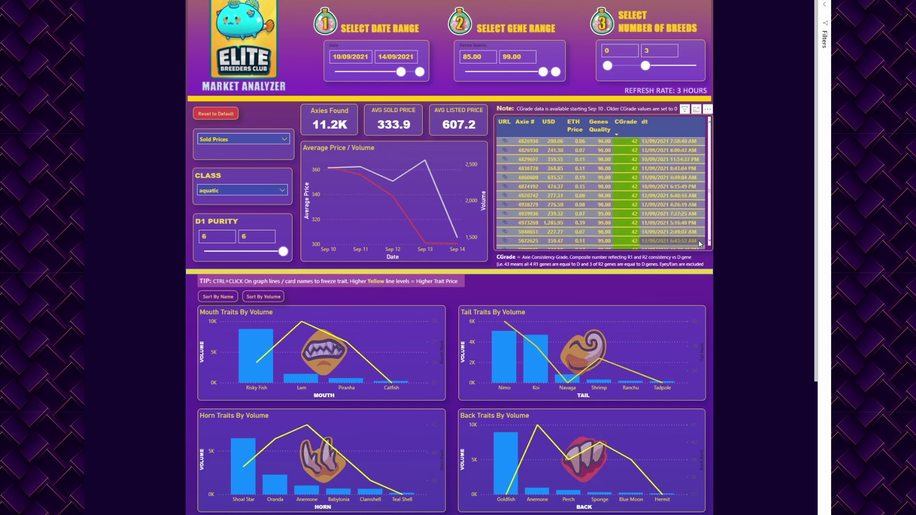
scroll(632, 227, "down", 5)
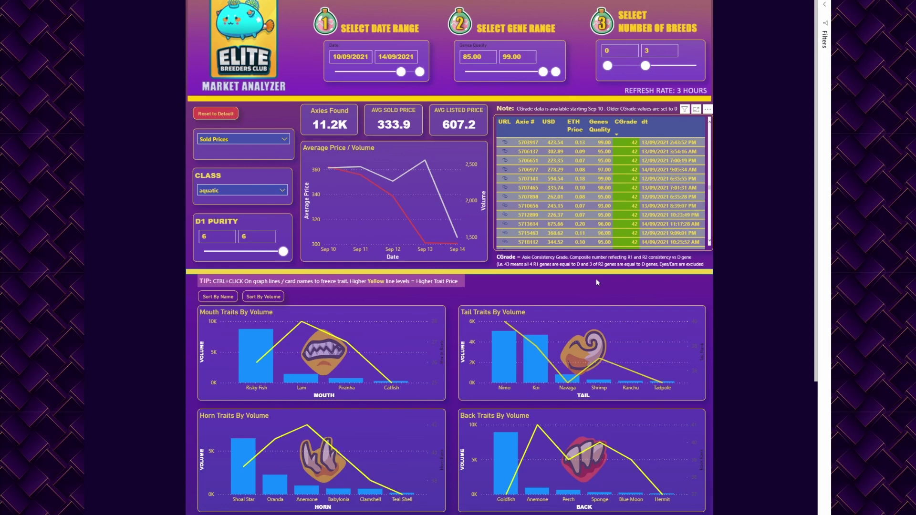
Step: Scroll down the dashboard to the Advanced Filters trait charts
scroll(545, 279, "down", 3)
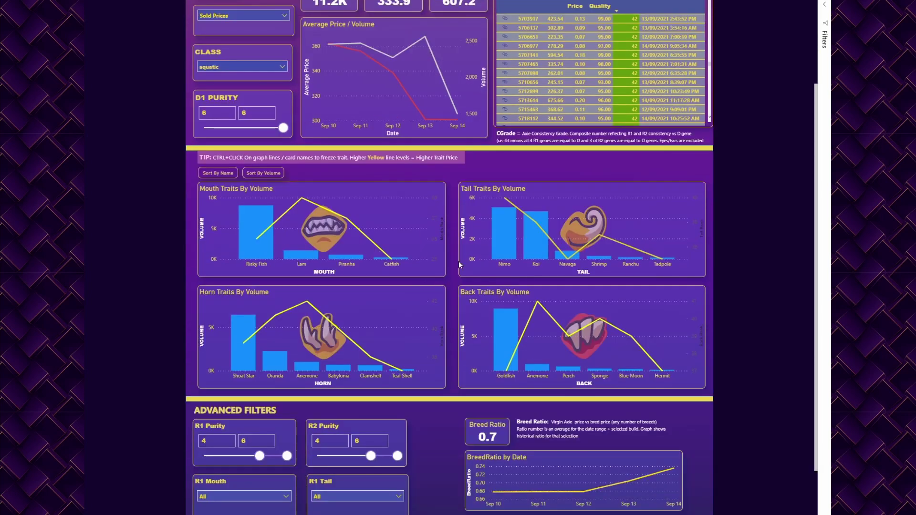
scroll(601, 72, "down", 1)
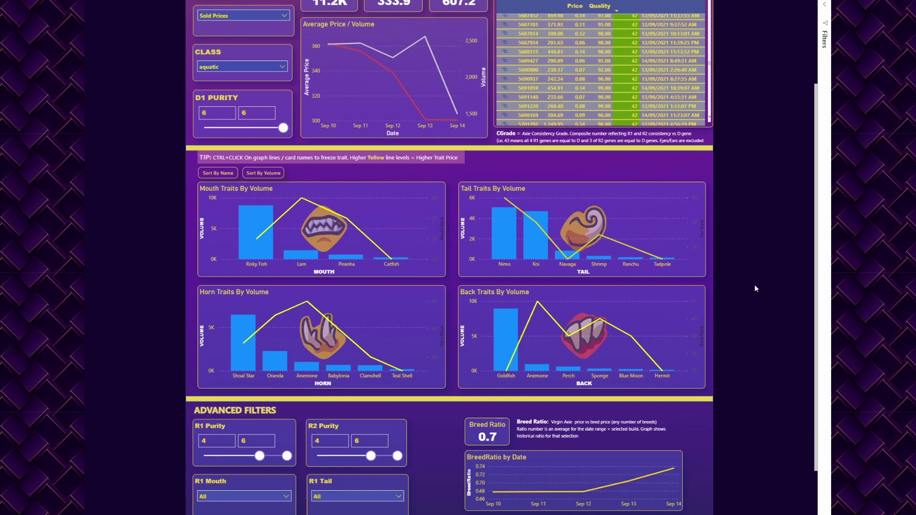
scroll(754, 285, "down", 2)
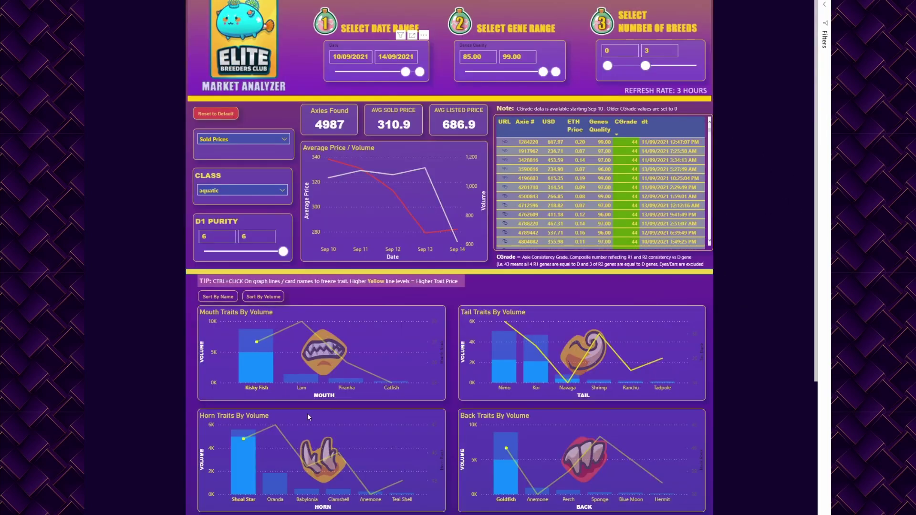
scroll(307, 414, "down", 3)
scroll(348, 399, "up", 2)
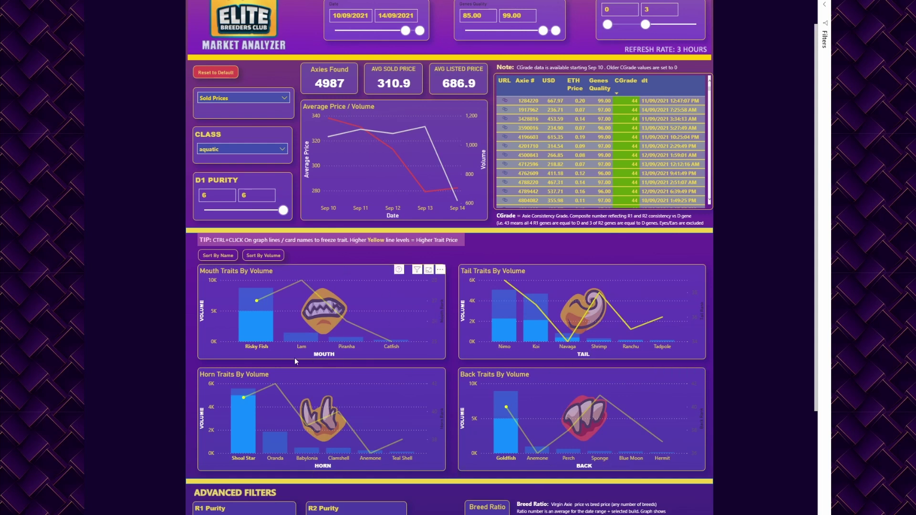
Step: Add the Nimo tail alongside the Shoal Star horn and Goldfish back selections
left_click(243, 461)
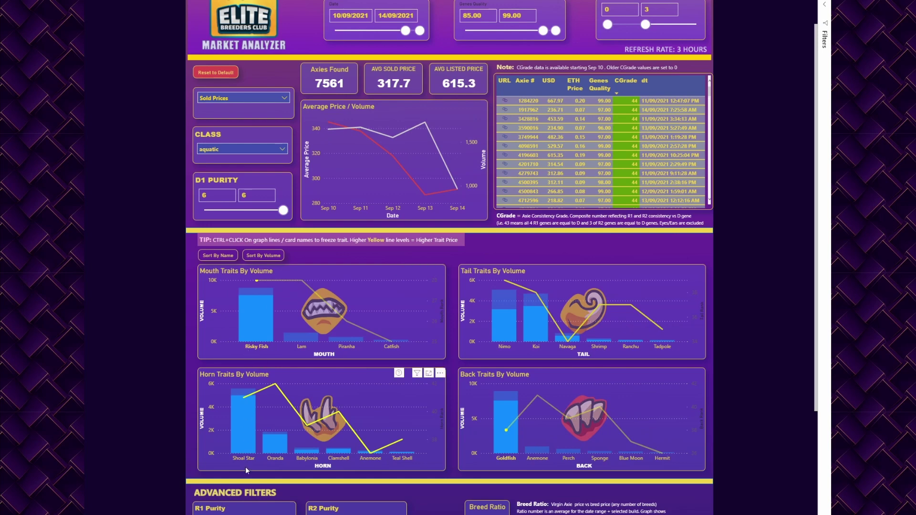
left_click(240, 458)
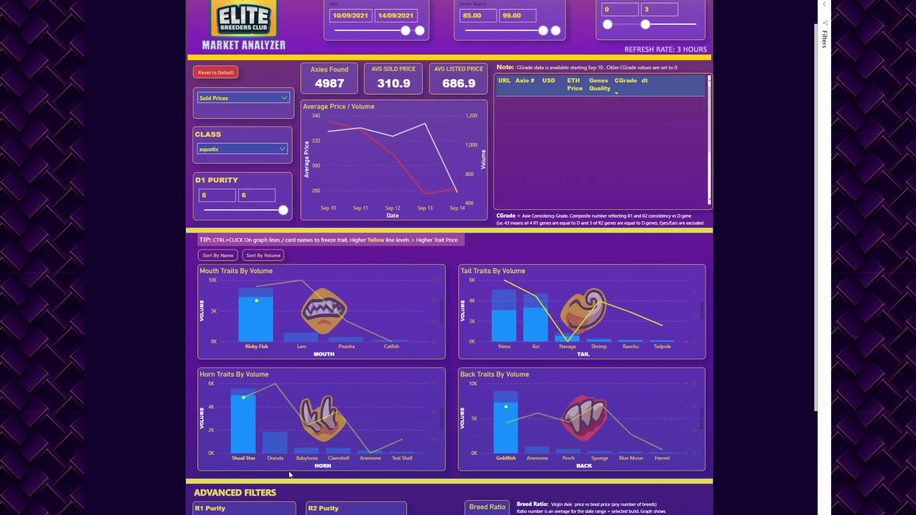
left_click(505, 346)
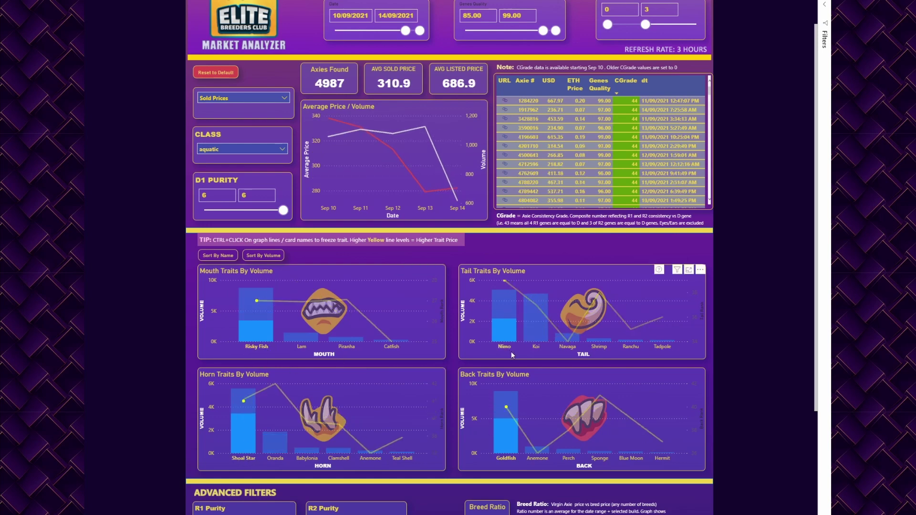
left_click(505, 460)
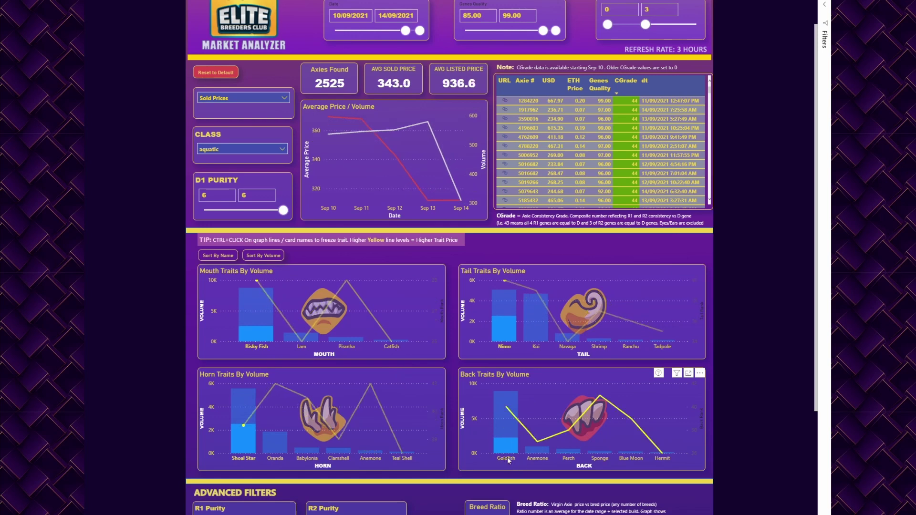
left_click(507, 459)
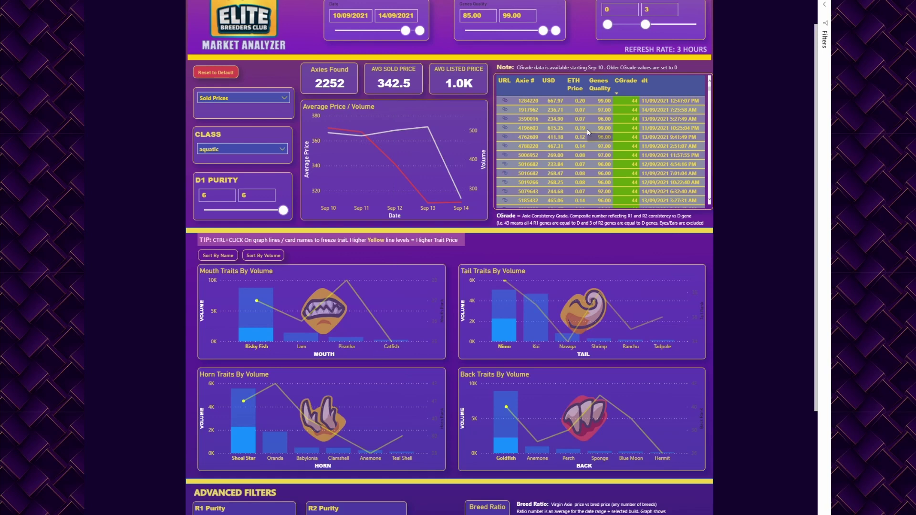
scroll(563, 162, "up", 1)
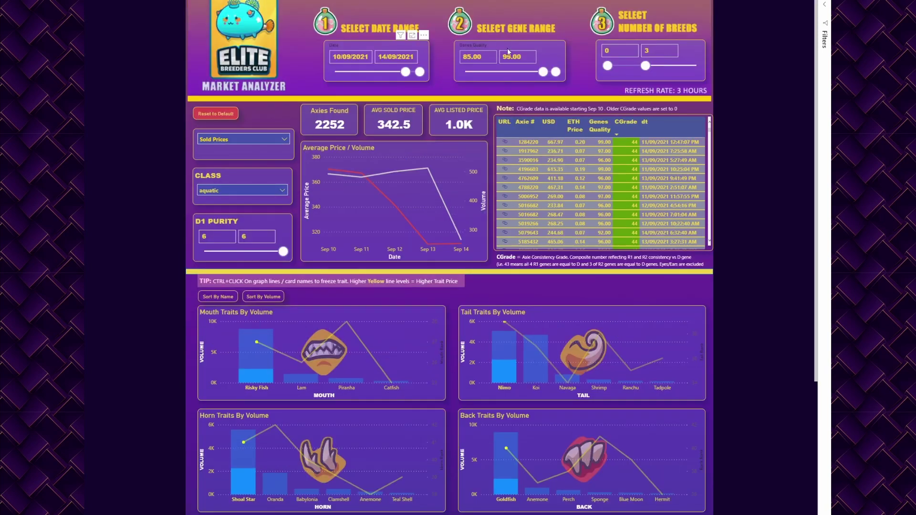
Step: Move the Number of Breeds maximum to 4, then down to 0
left_click_drag(646, 66, 659, 66)
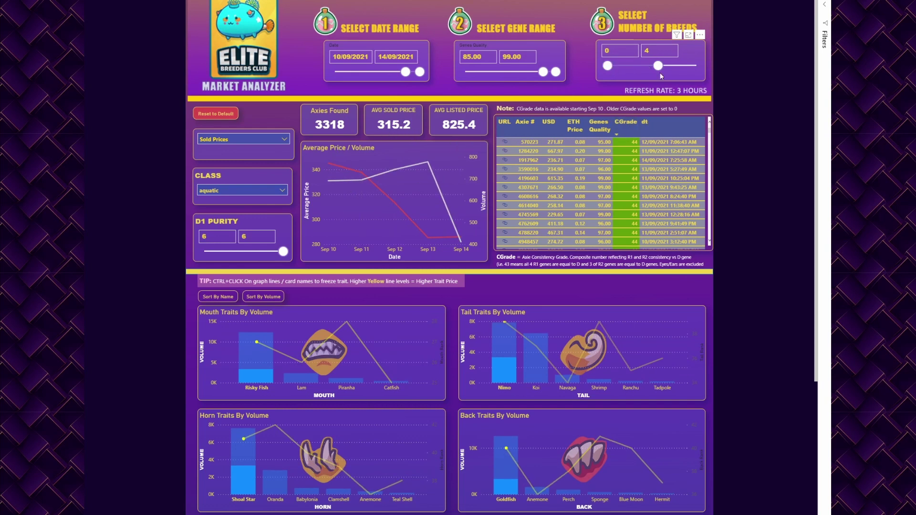
left_click_drag(658, 66, 607, 66)
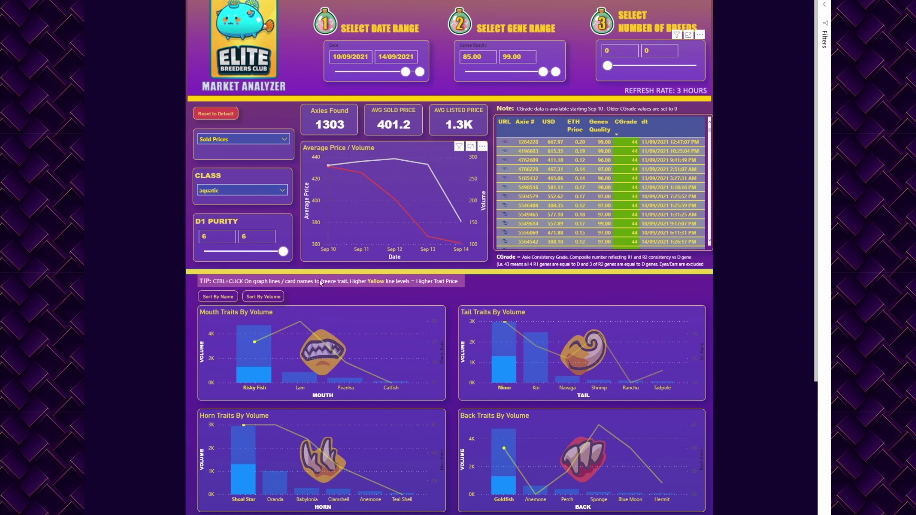
Step: Switch the mouth filter from Risky Fish to Lam and add the Shoal Star horn
left_click(254, 342)
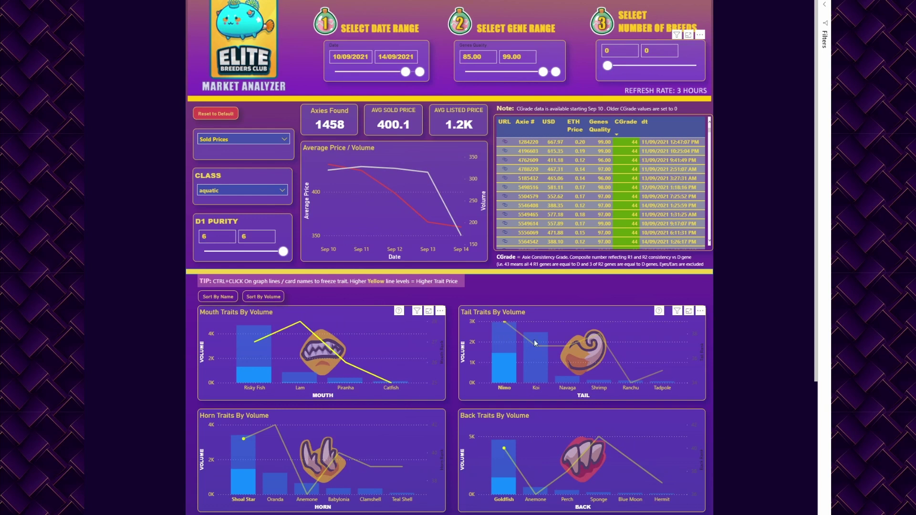
left_click(300, 388)
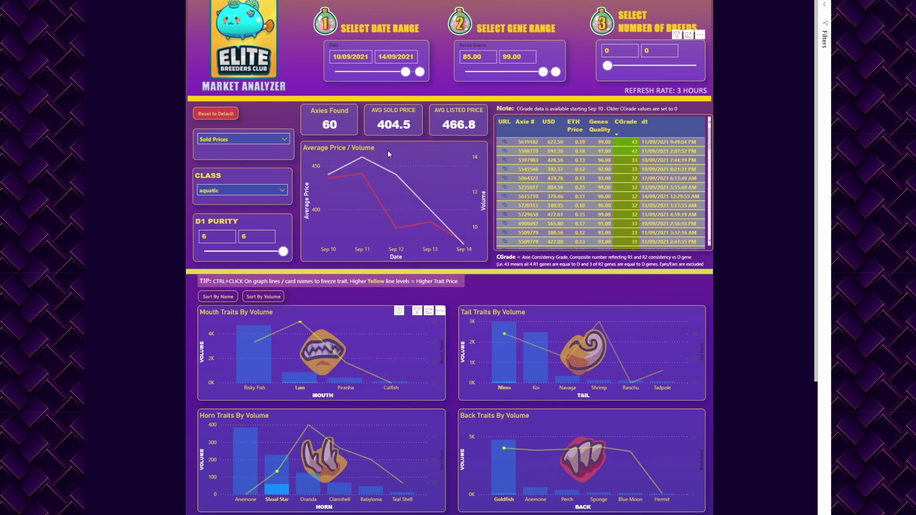
left_click(256, 387)
left_click(300, 323)
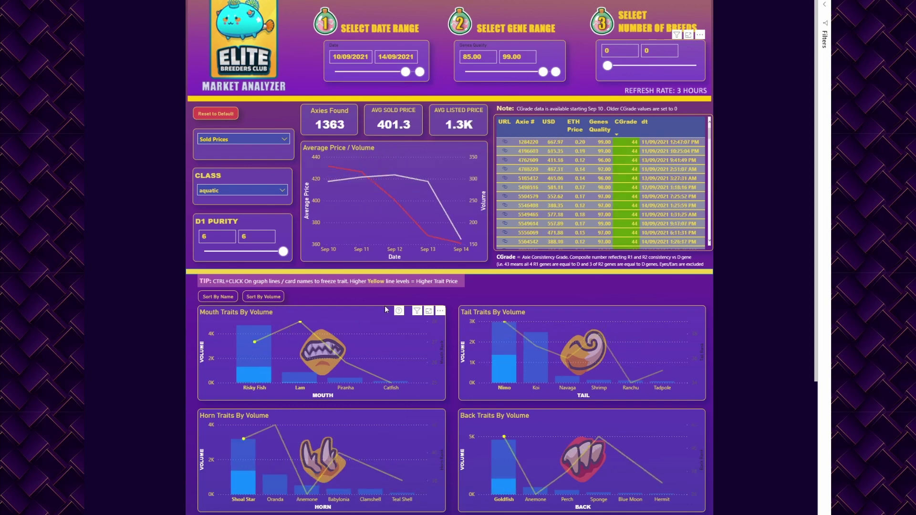
left_click(300, 323)
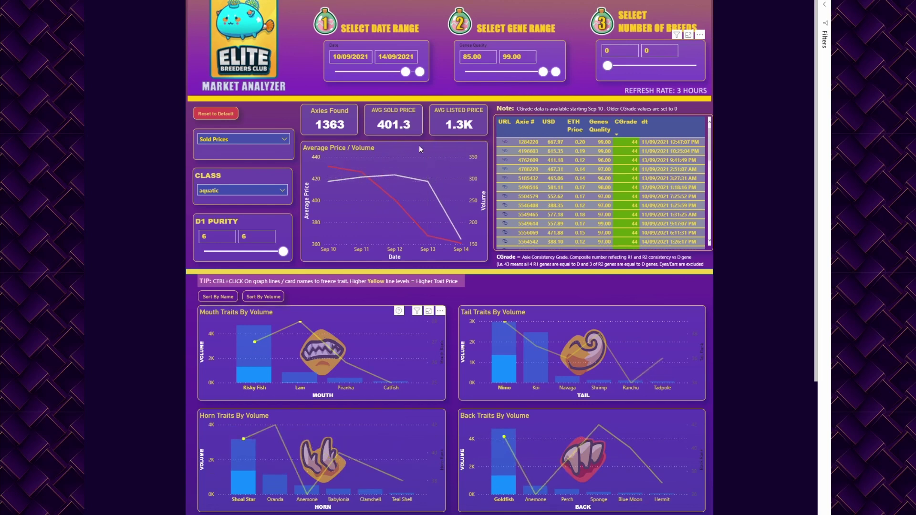
left_click(282, 487)
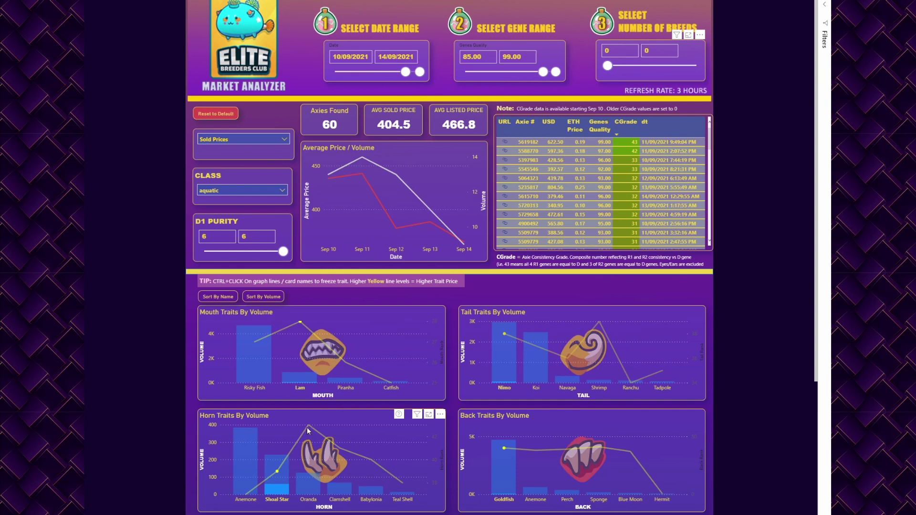
Step: Deselect the Shoal Star horn and select the Oranda horn instead
left_click(277, 474)
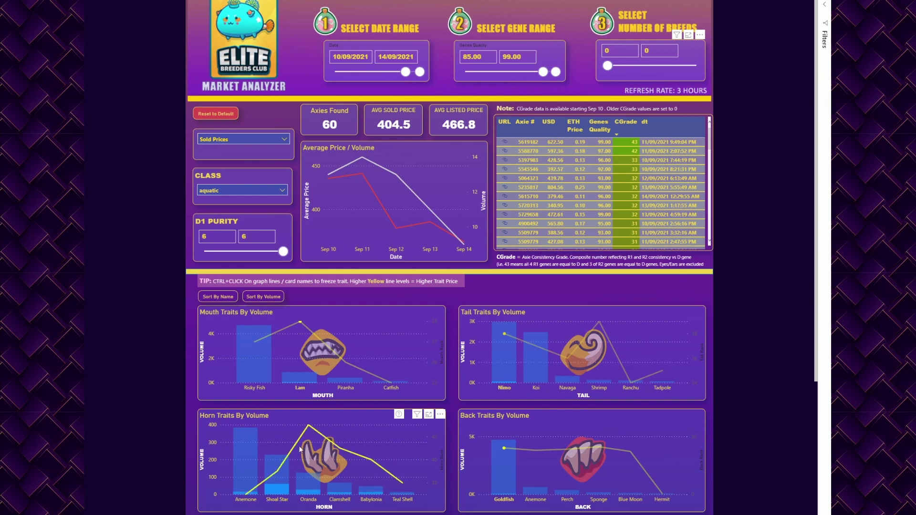
left_click(312, 494)
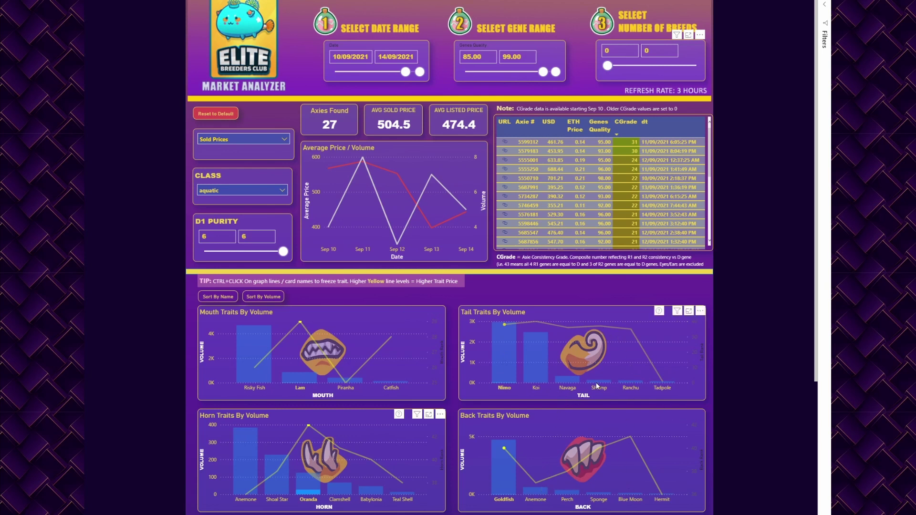
Step: Filter to the Shrimp tail, then clear all trait selections back to 6101 axies
mouse_move(596, 385)
mouse_move(494, 335)
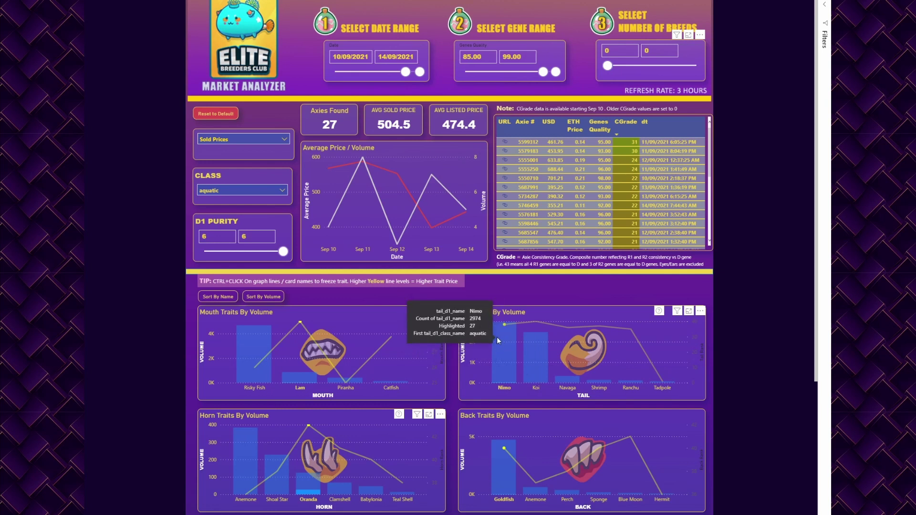
left_click(600, 384)
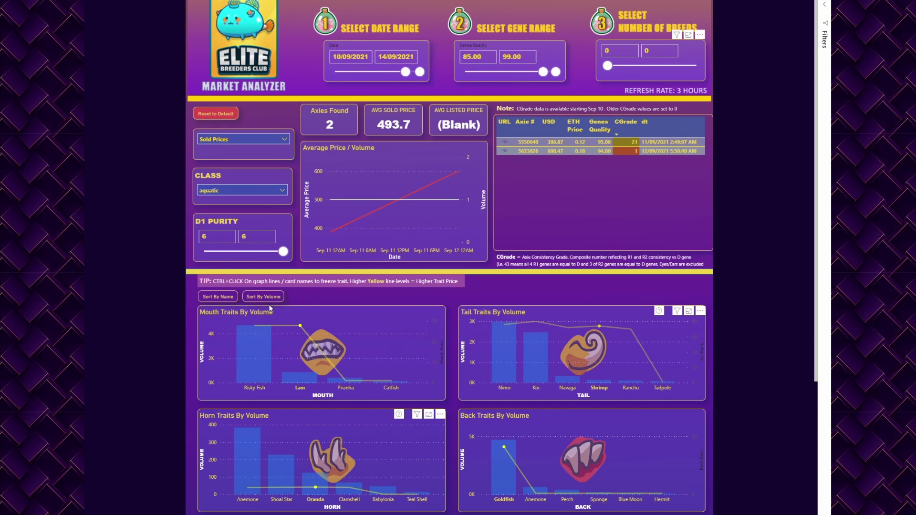
left_click(317, 317)
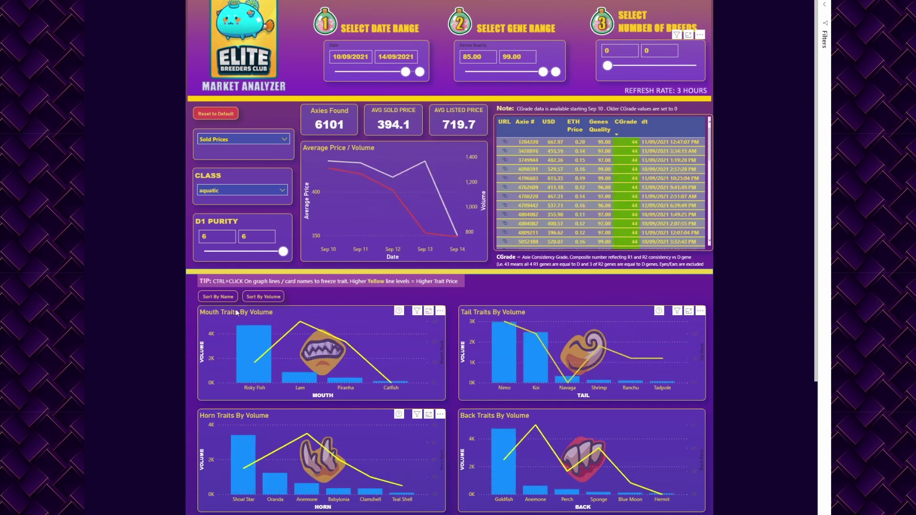
Step: Sort trait charts by name and select Lam mouth, Nimo tail, Goldfish back and Oranda horn
left_click(223, 300)
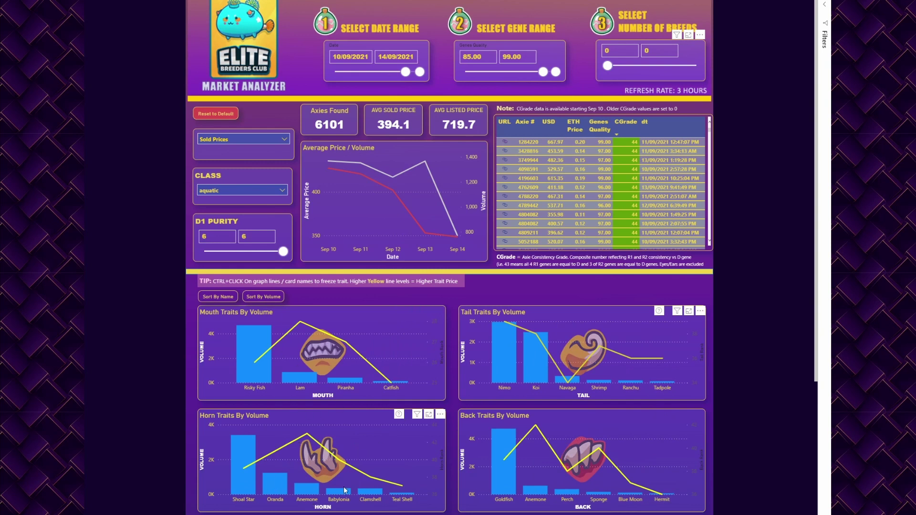
left_click(308, 437)
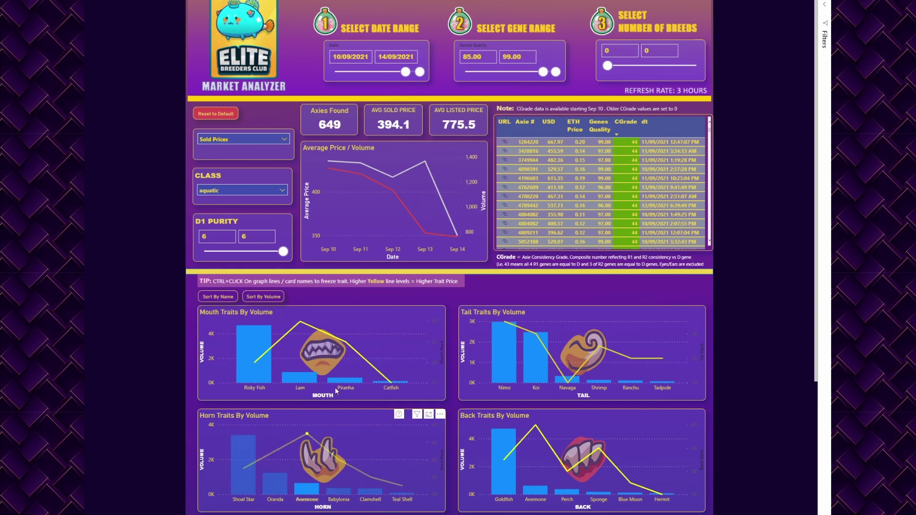
left_click(297, 339, "ctrl")
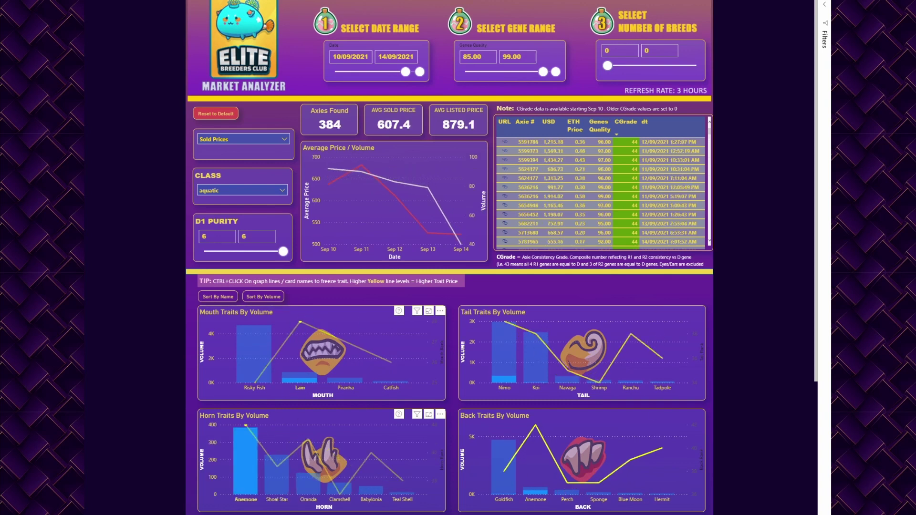
left_click(505, 324, "ctrl")
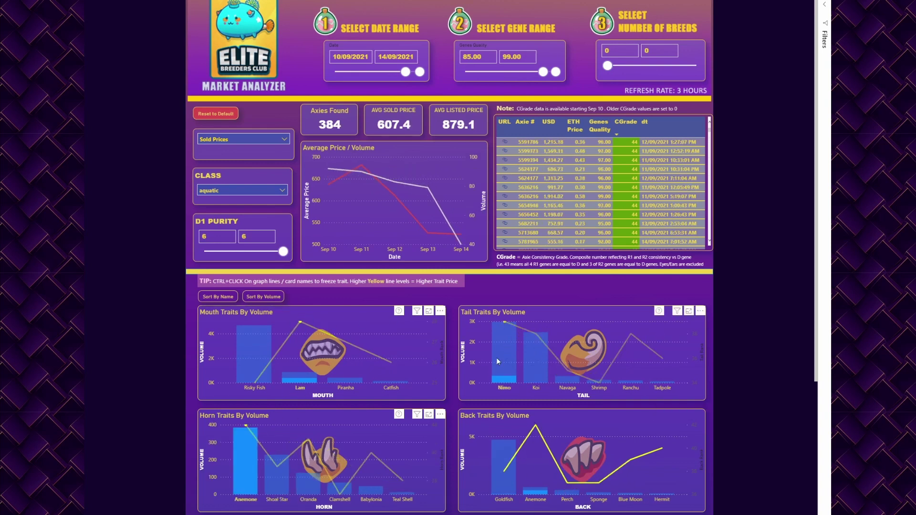
left_click(503, 451, "ctrl")
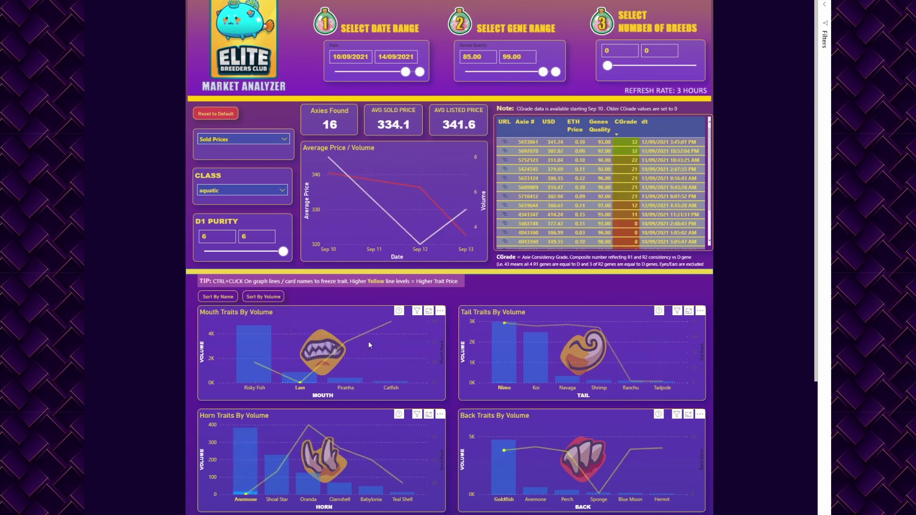
left_click(309, 425, "ctrl")
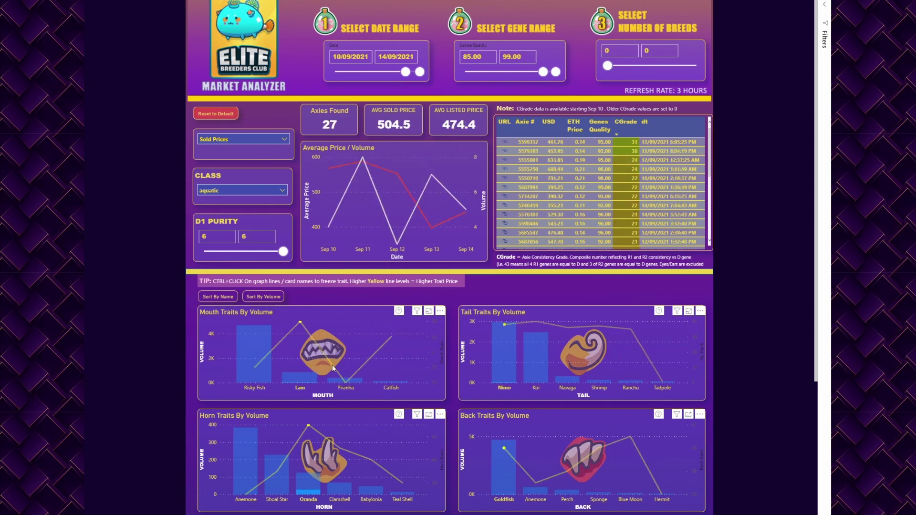
Step: Lower the D1 purity minimum to 5, clear trait selections, and pick one rare mouth trait
scroll(219, 351, "down", 1)
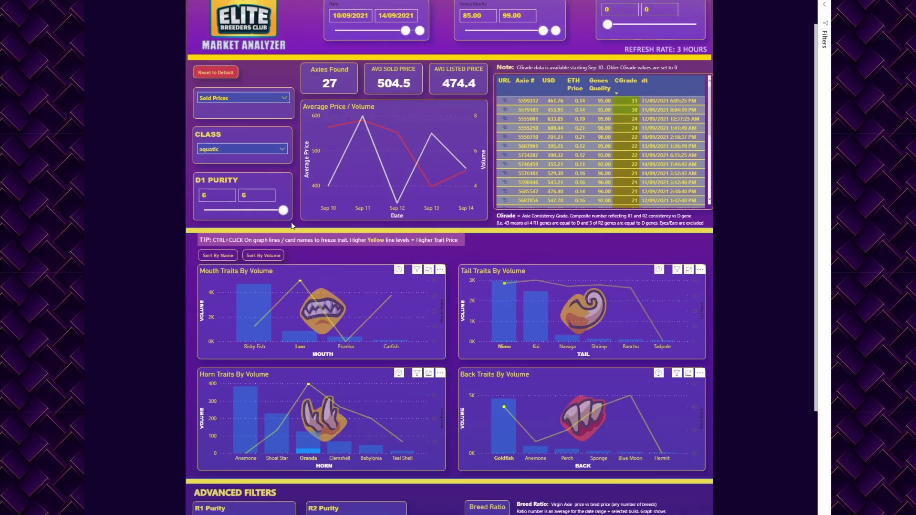
left_click_drag(283, 210, 266, 211)
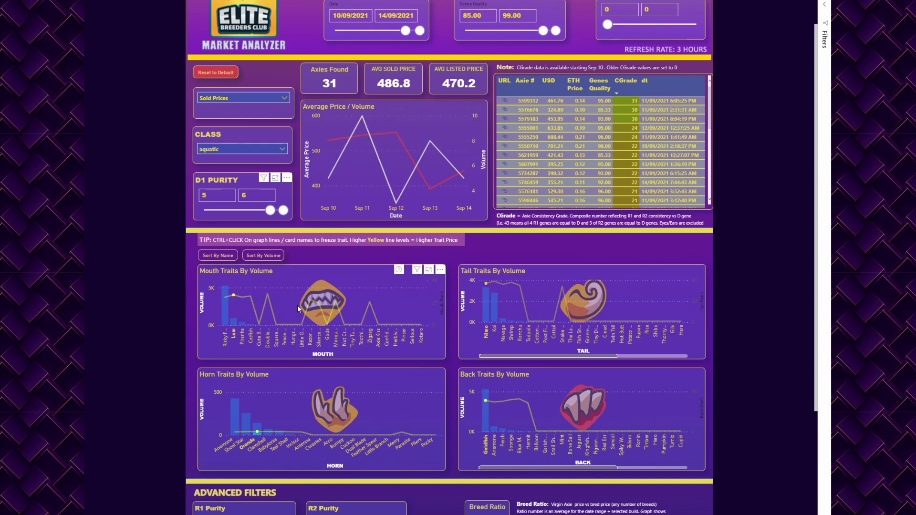
left_click(259, 328)
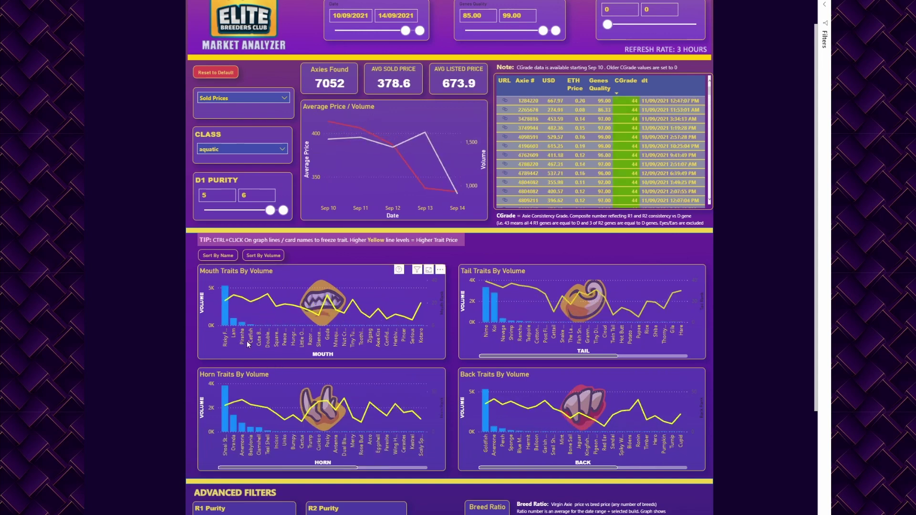
left_click_drag(319, 468, 284, 477)
left_click(259, 300)
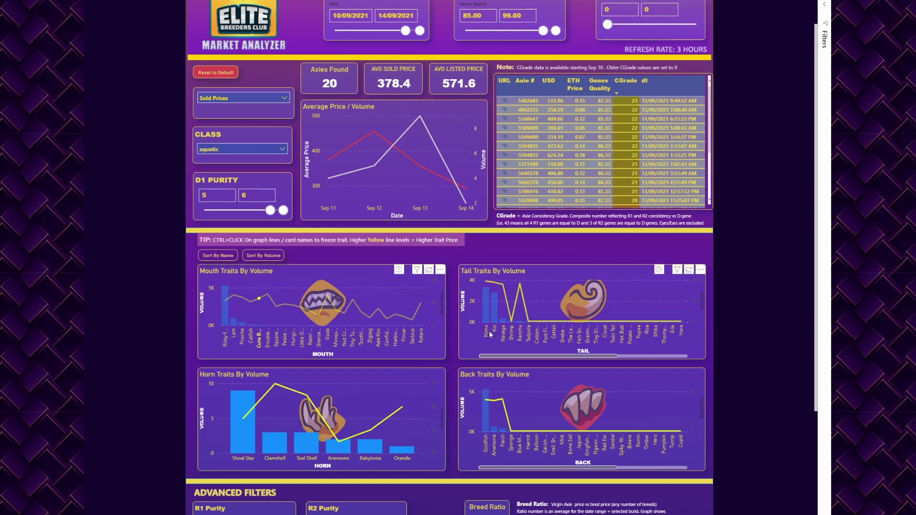
Step: Select the Clamshell horn, Nimo tail and Goldfish back in the trait charts
left_click(276, 386)
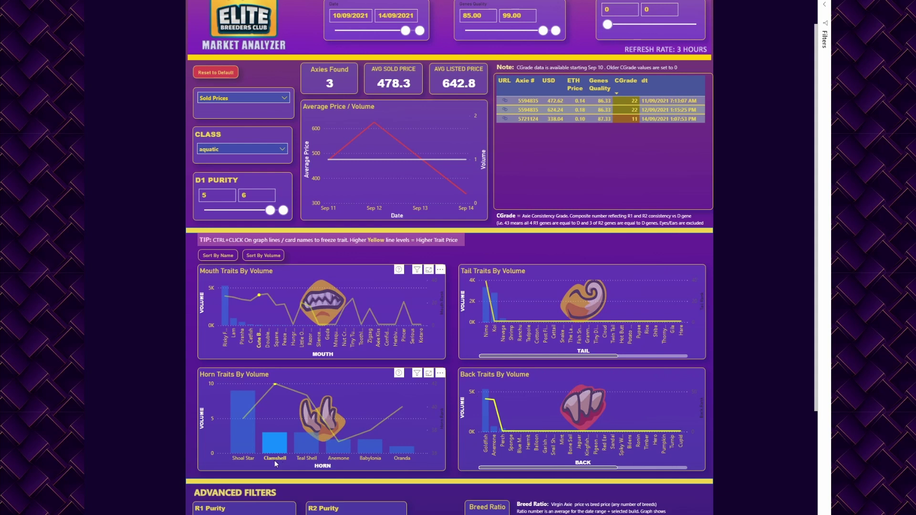
left_click(486, 282)
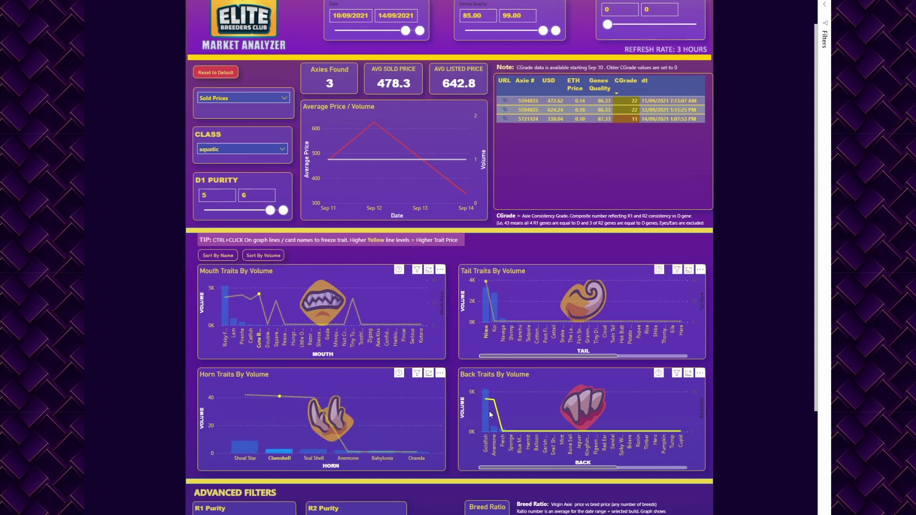
left_click(489, 411, "ctrl")
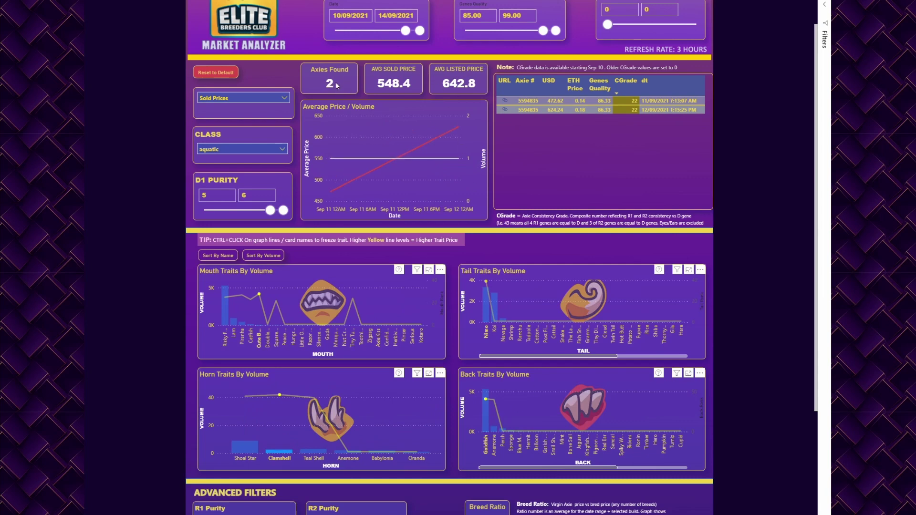
Step: Start dates at 05/09/2021, set genes quality minimum 44.97, breeds up to 4, and add Oranda horn
left_click_drag(405, 31, 381, 31)
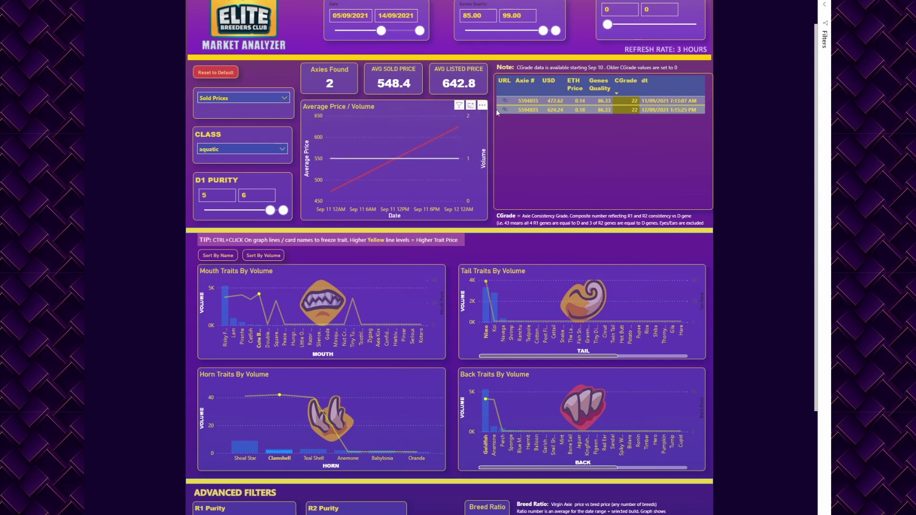
scroll(257, 167, "up", 1)
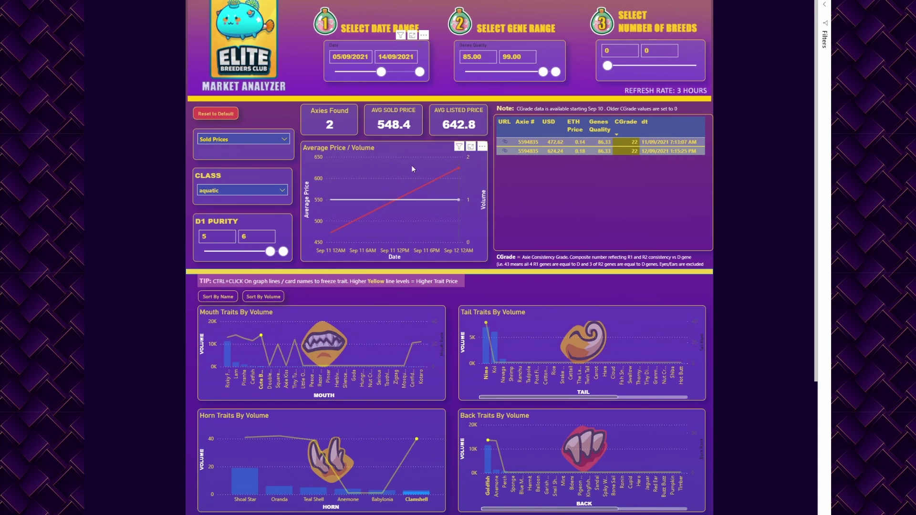
left_click_drag(543, 71, 513, 74)
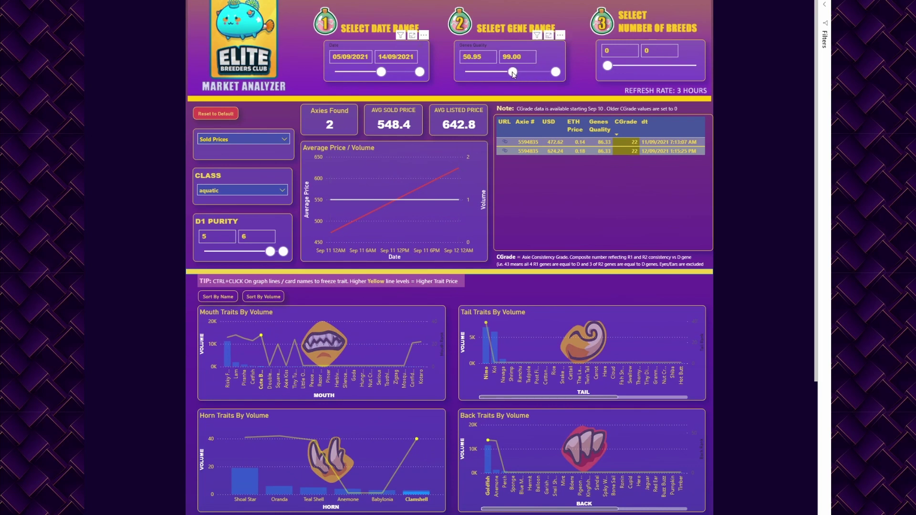
left_click(223, 239)
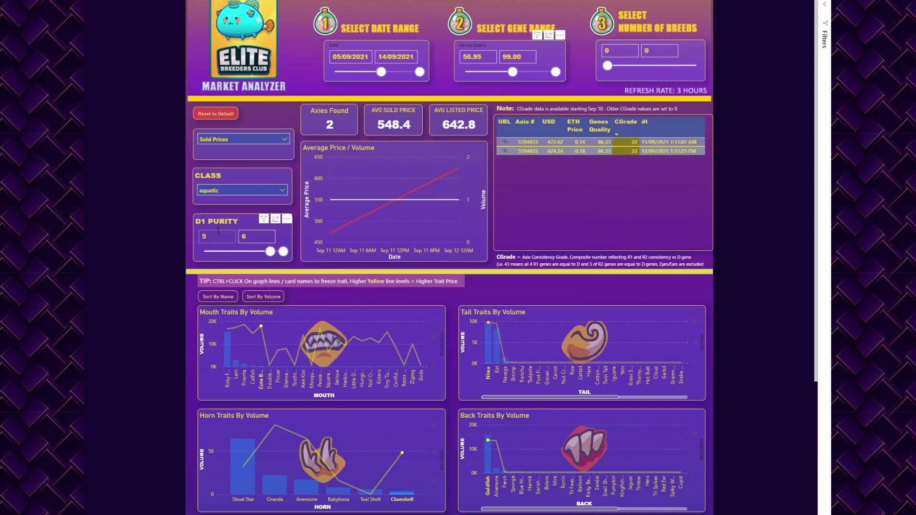
left_click_drag(512, 72, 499, 71)
left_click(508, 71)
left_click_drag(607, 65, 657, 65)
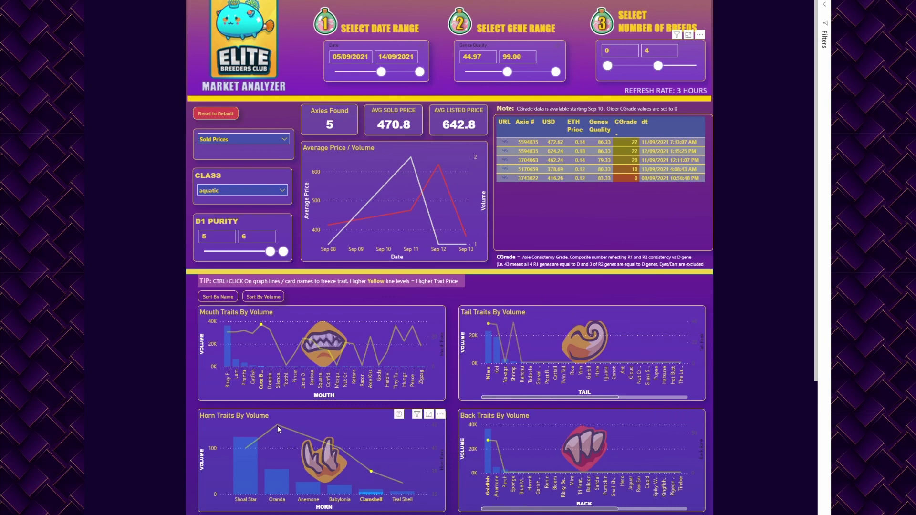
left_click(276, 484, "ctrl")
Step: Remove Clamshell from the horn filter and move the start date back to 27/08/2021, giving 27 axies
left_click(405, 493, "ctrl")
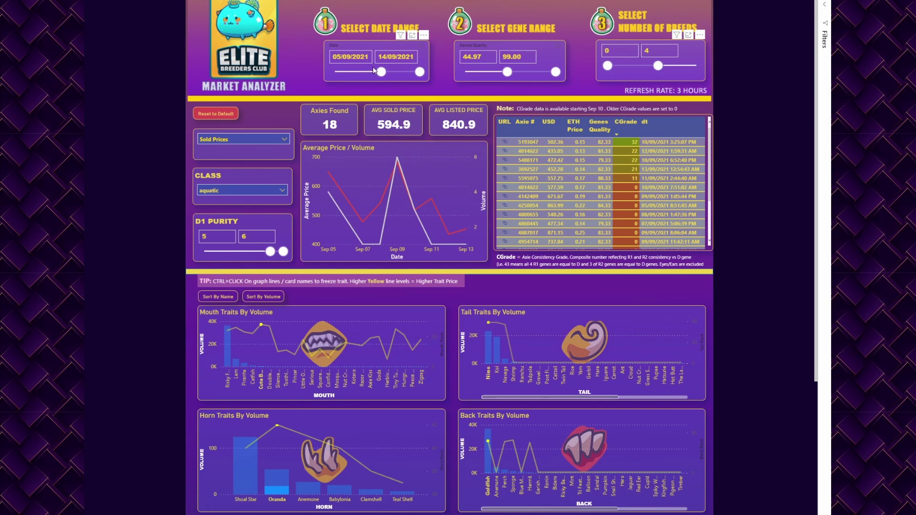
left_click_drag(348, 73, 348, 72)
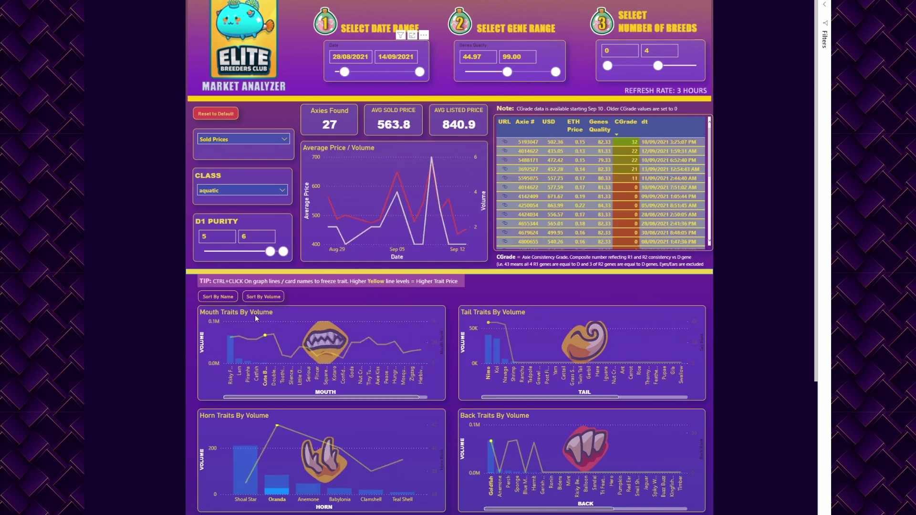
key("Left")
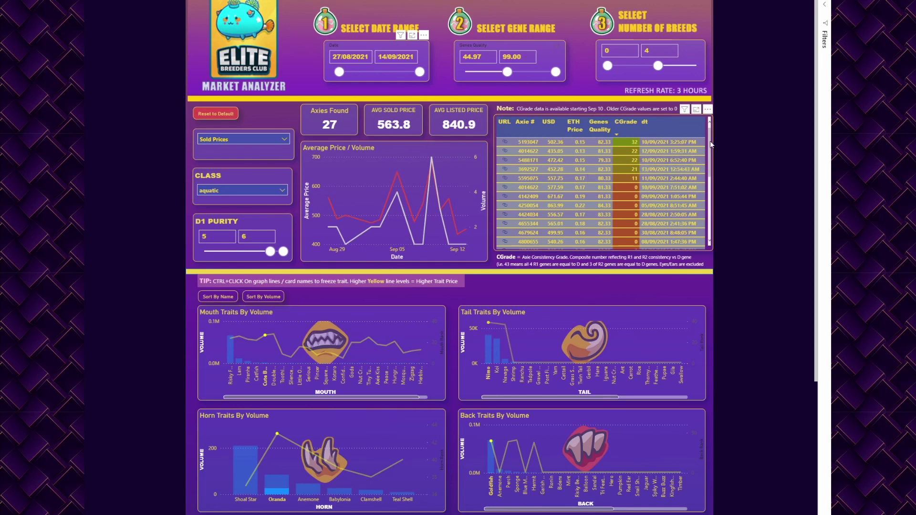
Step: Filter the CLASS slicer to plant and scroll to review the Advanced Filters section
left_click(507, 173)
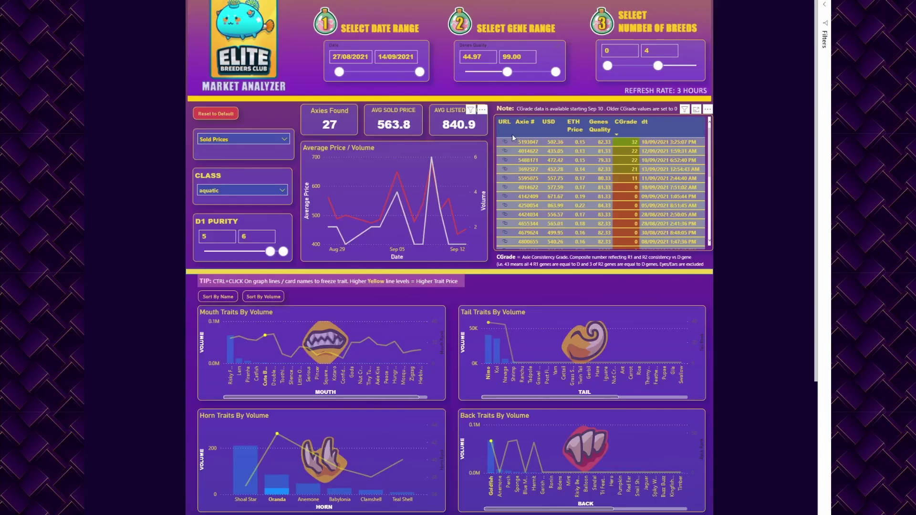
scroll(742, 282, "down", 5)
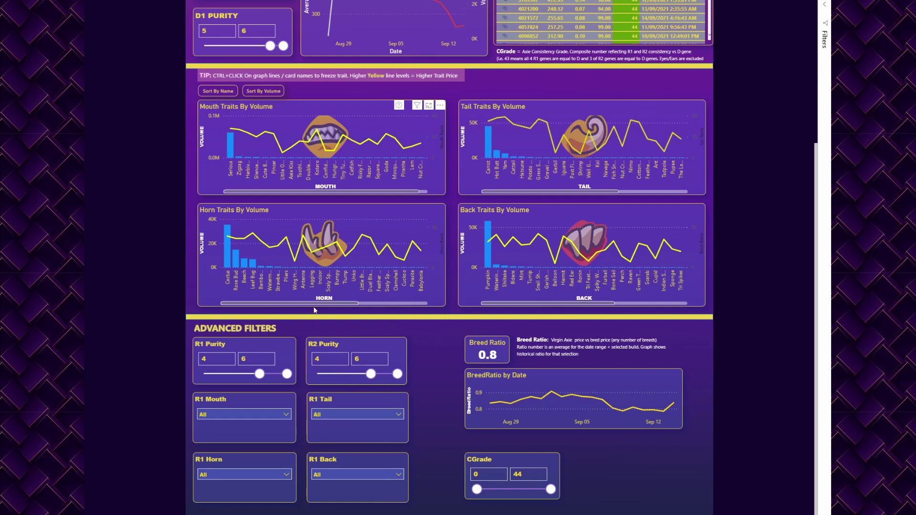
scroll(260, 265, "up", 1)
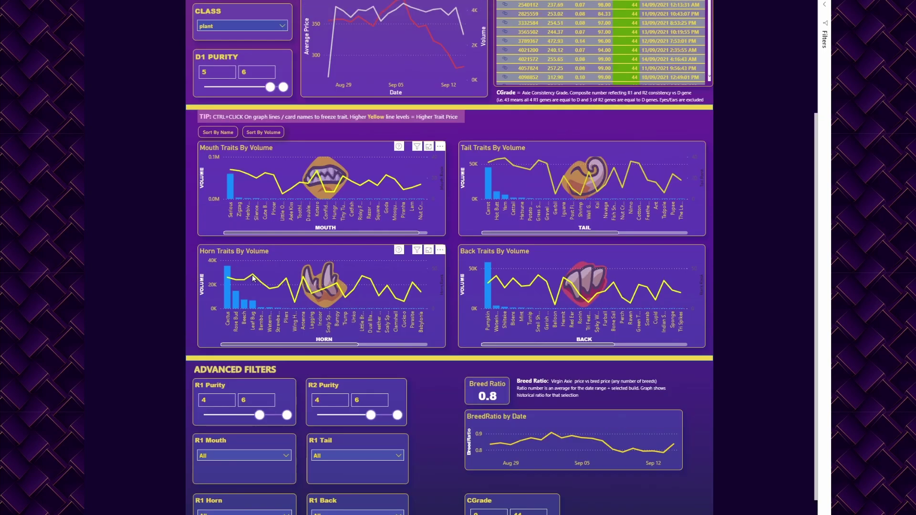
Step: Cross-filter the trait charts to Leaf Bug horn, Serious mouth and Pumpkin back
left_click(252, 277)
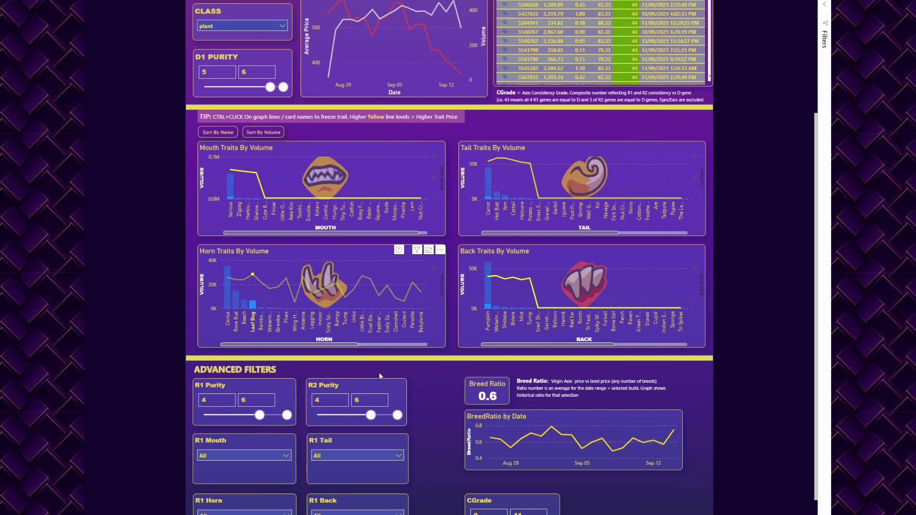
left_click(231, 172)
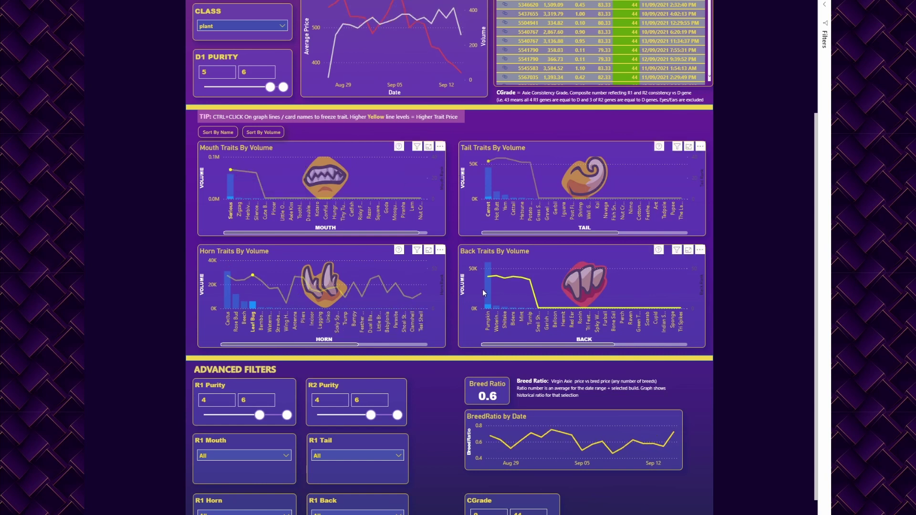
left_click(487, 278, "ctrl")
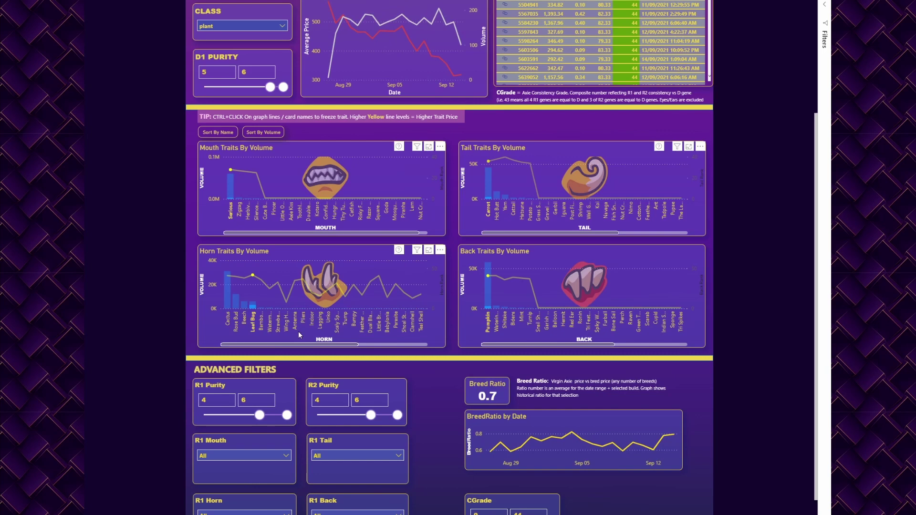
scroll(446, 378, "up", 3)
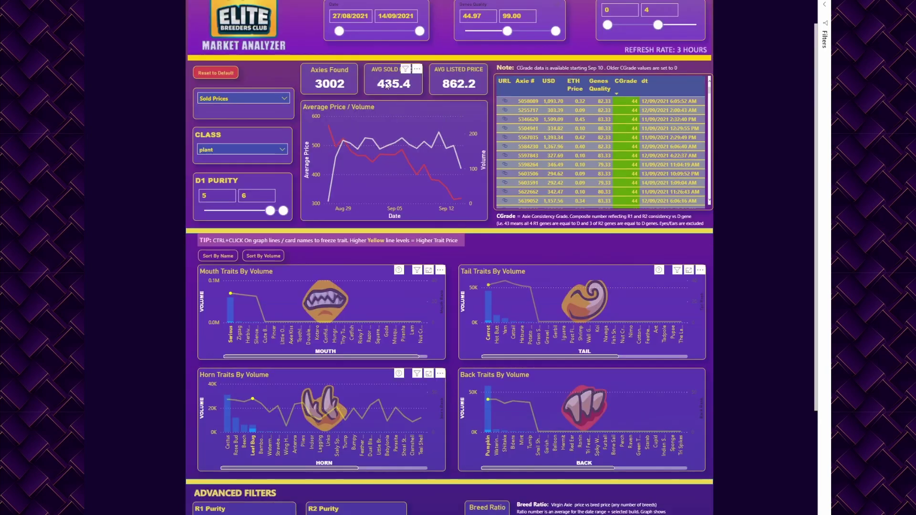
Step: Shift the date range start to 09/09/2021, ending 14/09/2021, dropping Axies Found to 968
left_click_drag(339, 31, 397, 54)
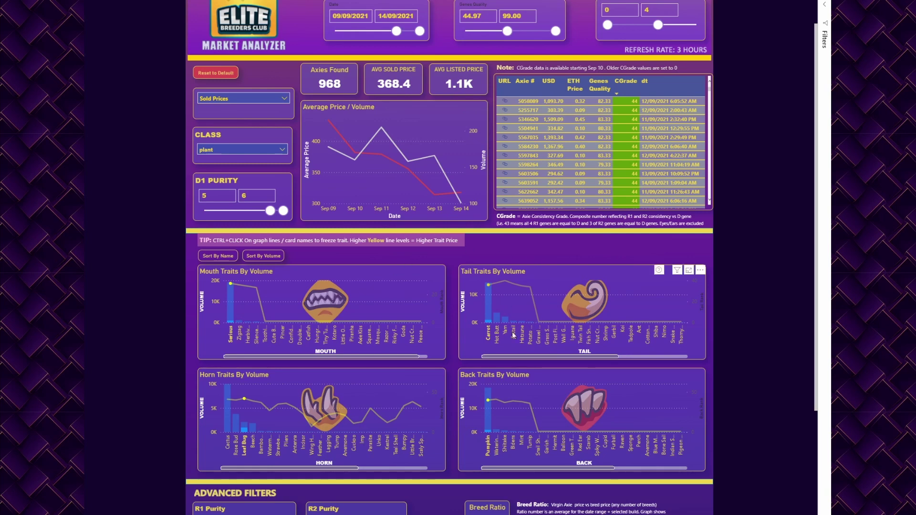
scroll(416, 429, "down", 2)
scroll(416, 429, "down", 2)
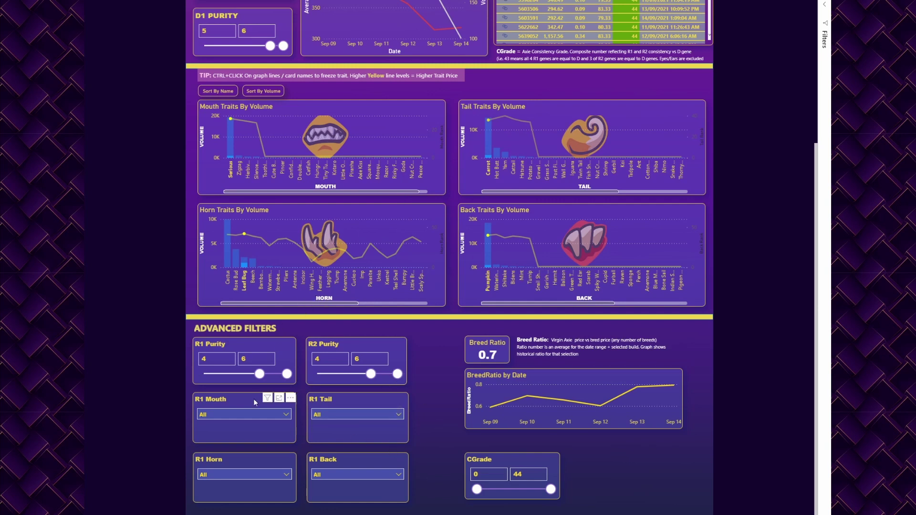
Step: Set the R1 Horn filter to Leaf Bug, cutting Axies Found to 462
left_click(253, 481)
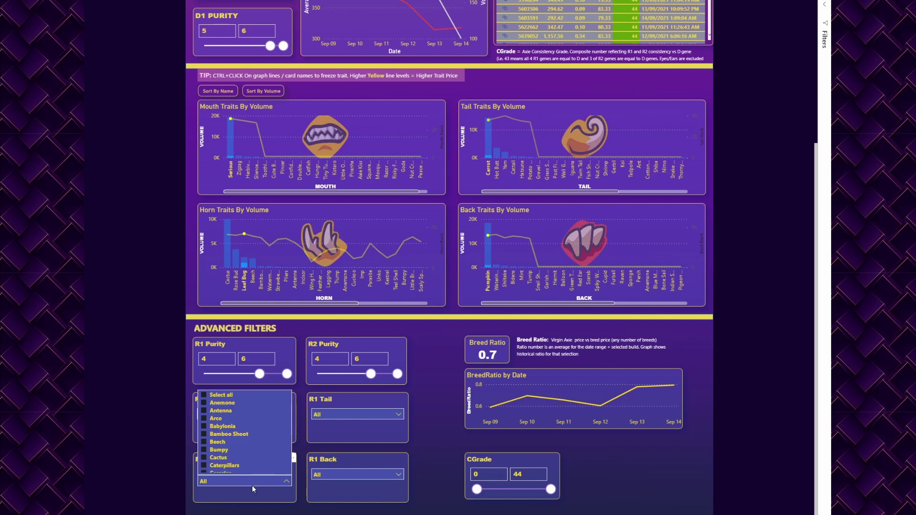
left_click(253, 484)
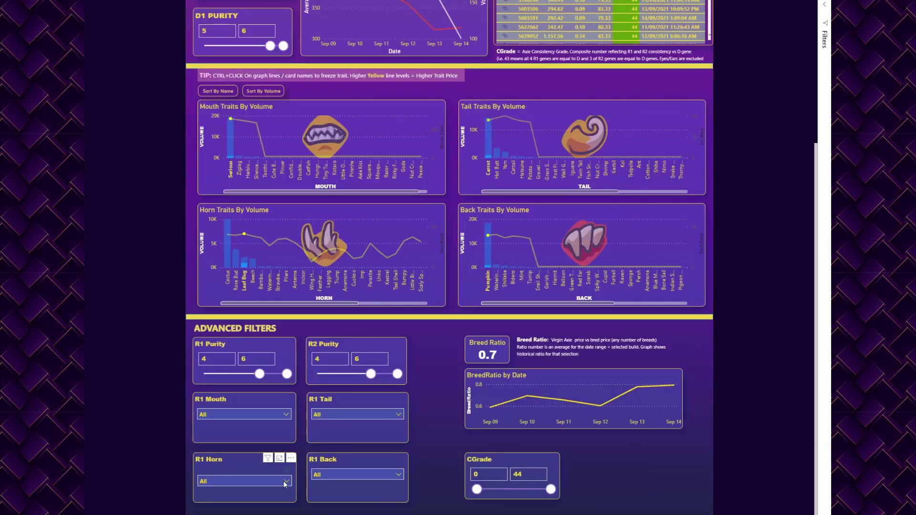
left_click(285, 484)
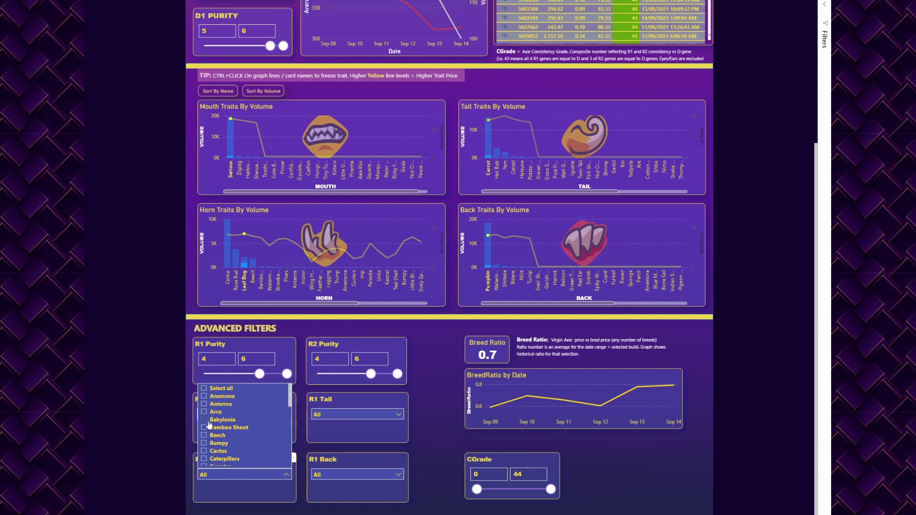
left_click_drag(289, 402, 289, 431)
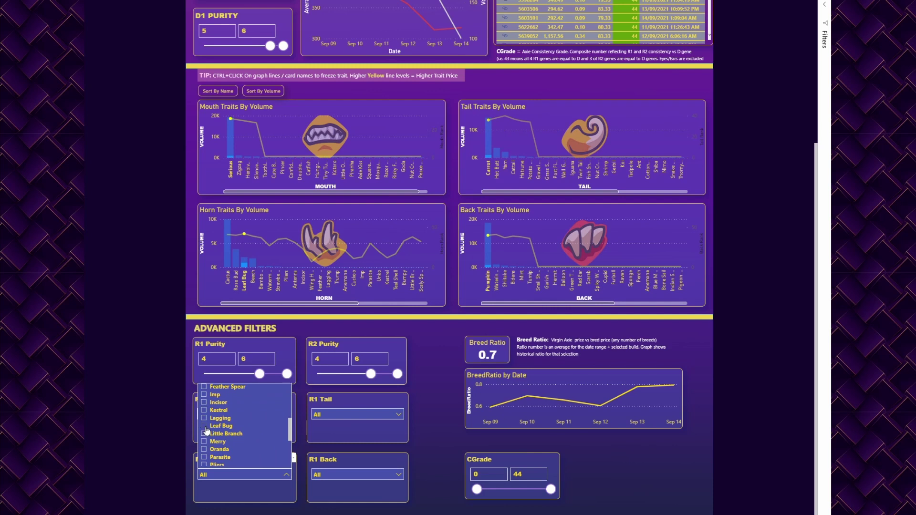
left_click(205, 427)
left_click(217, 477)
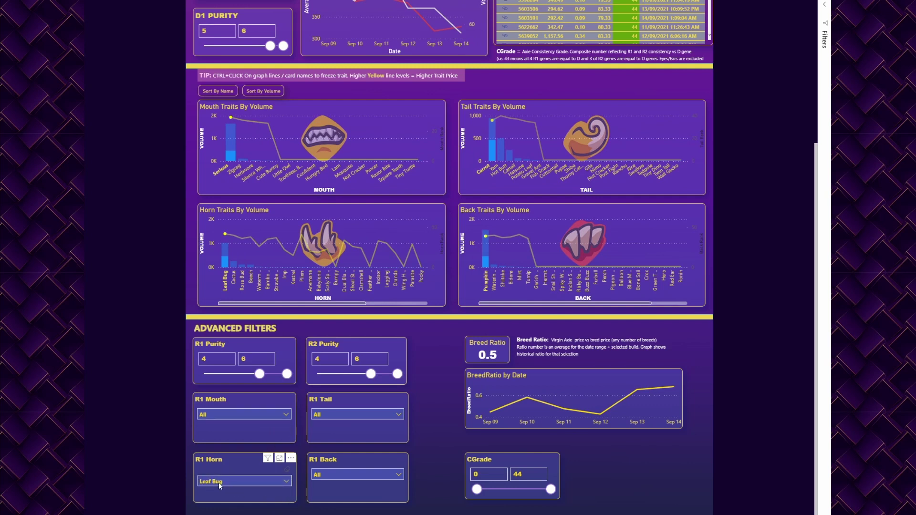
scroll(441, 406, "up", 3)
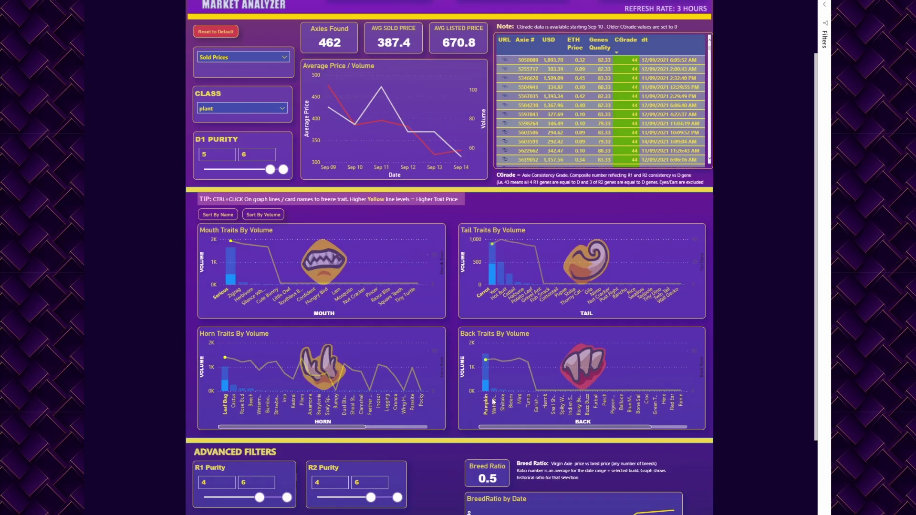
scroll(524, 324, "up", 1)
scroll(380, 451, "down", 2)
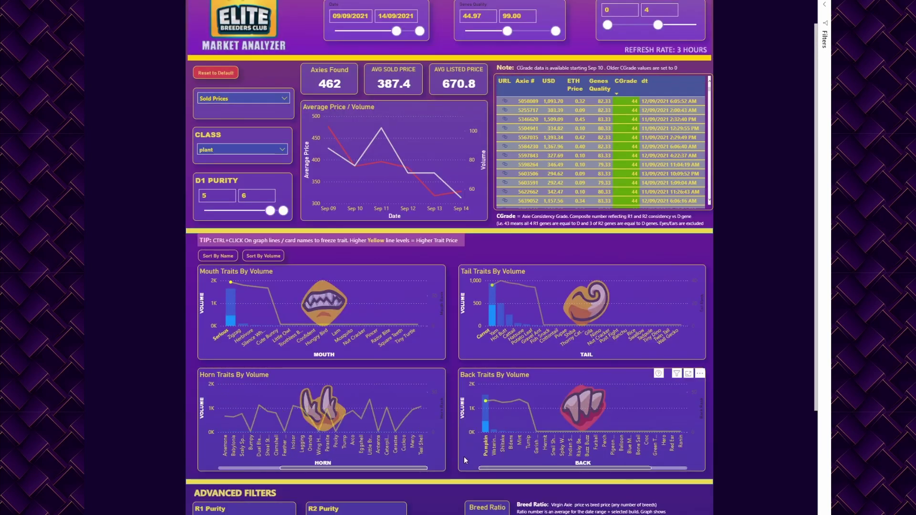
scroll(464, 457, "up", 1)
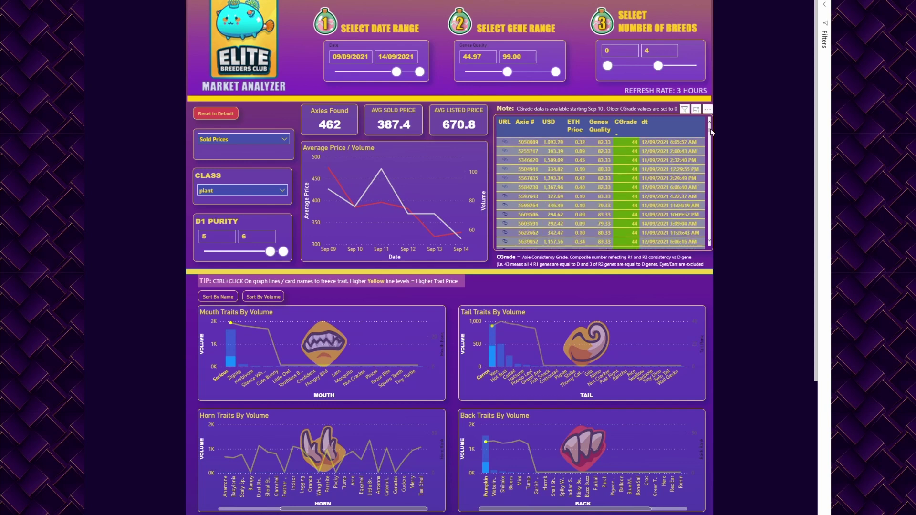
left_click_drag(711, 132, 709, 190)
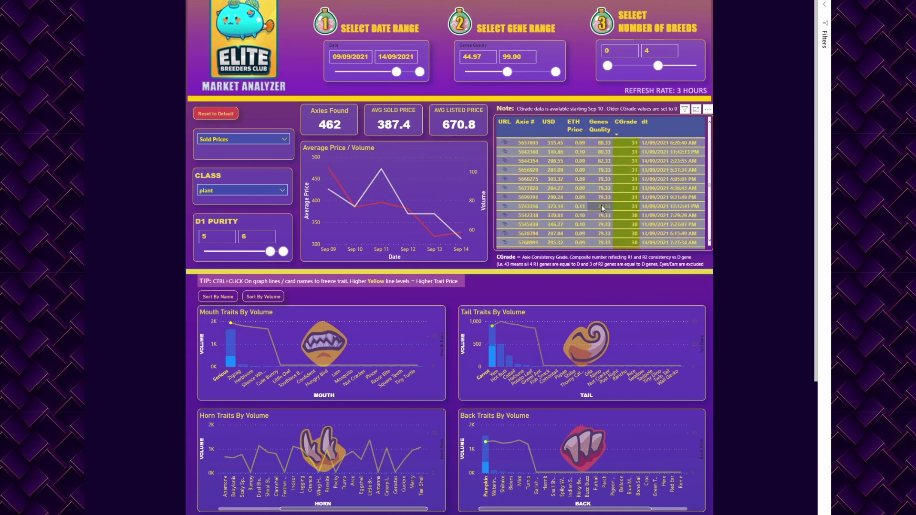
scroll(616, 211, "down", 5)
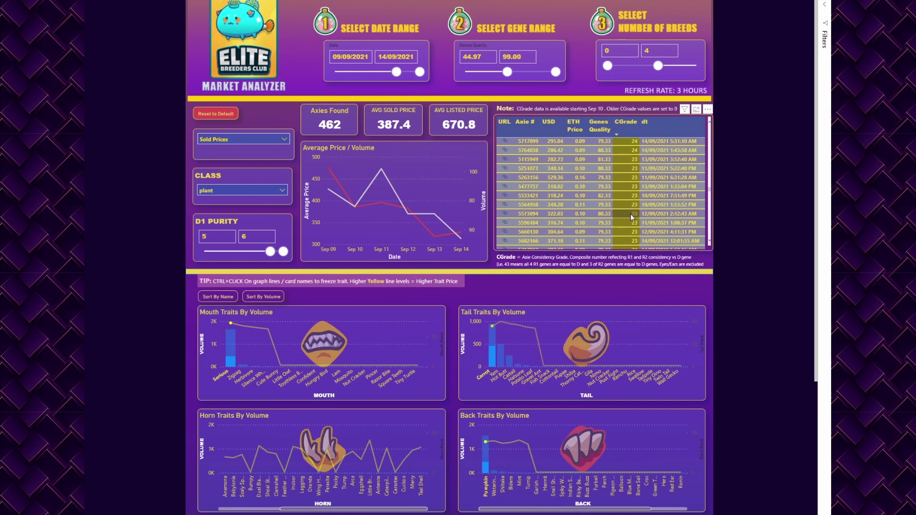
scroll(422, 445, "down", 3)
scroll(654, 239, "up", 2)
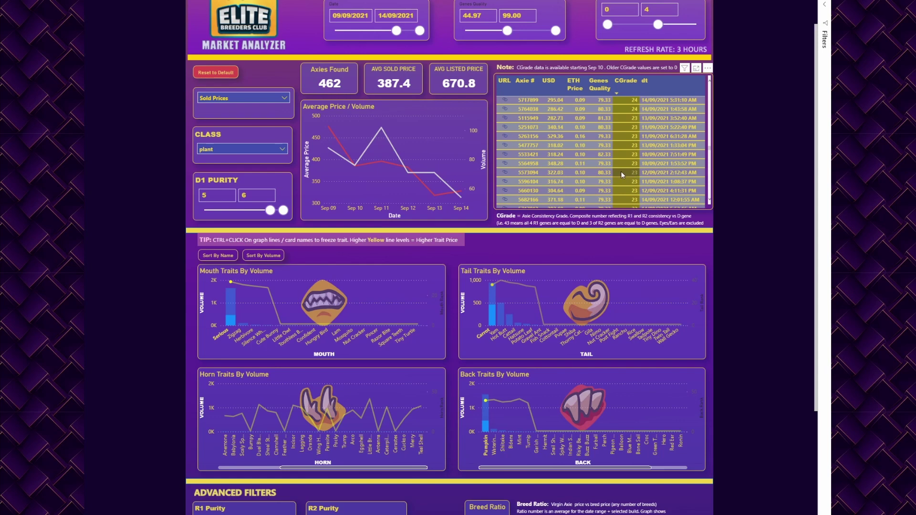
Step: Open the Leaf/carrot - B3 axie's marketplace listing, pass verification, and show its D, R1, R2 genes
left_click(505, 173)
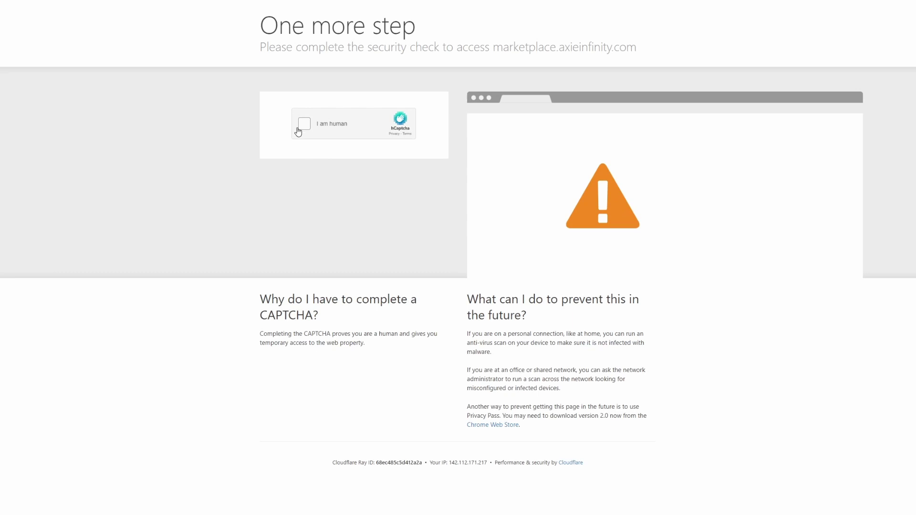
left_click(304, 124)
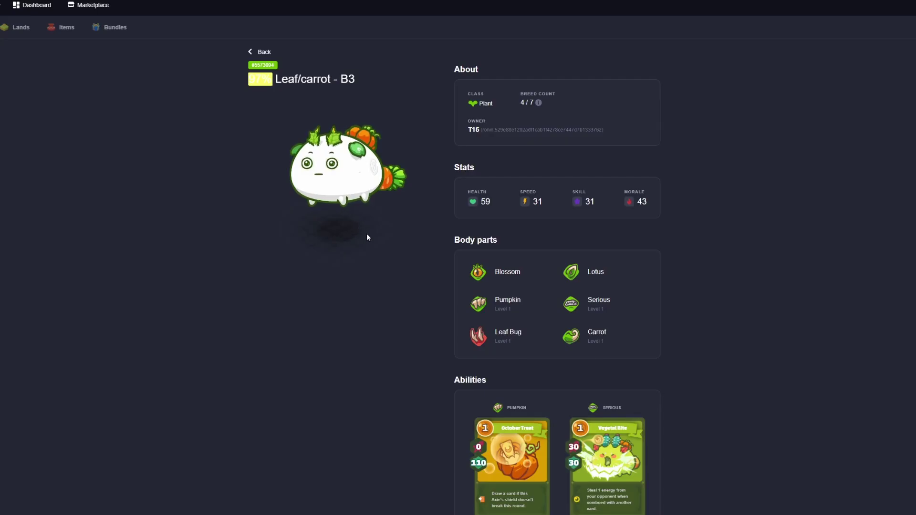
scroll(456, 273, "down", 2)
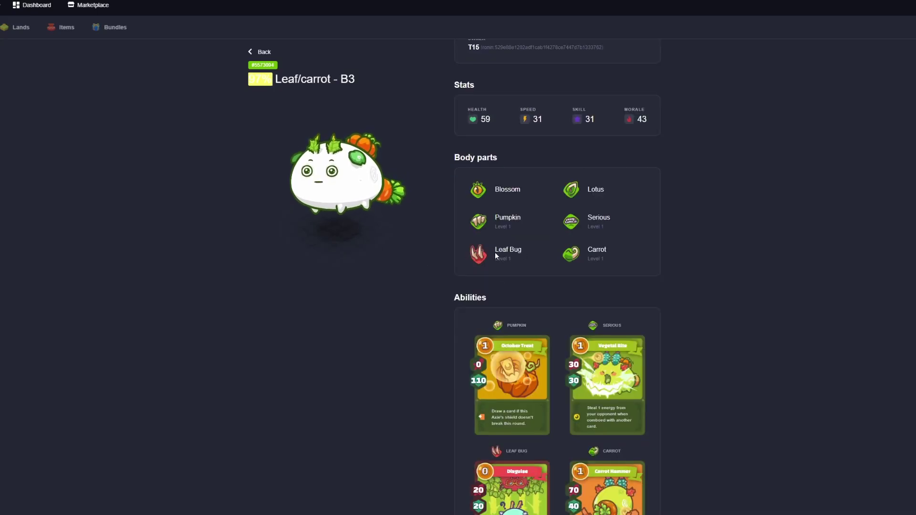
mouse_move(466, 117)
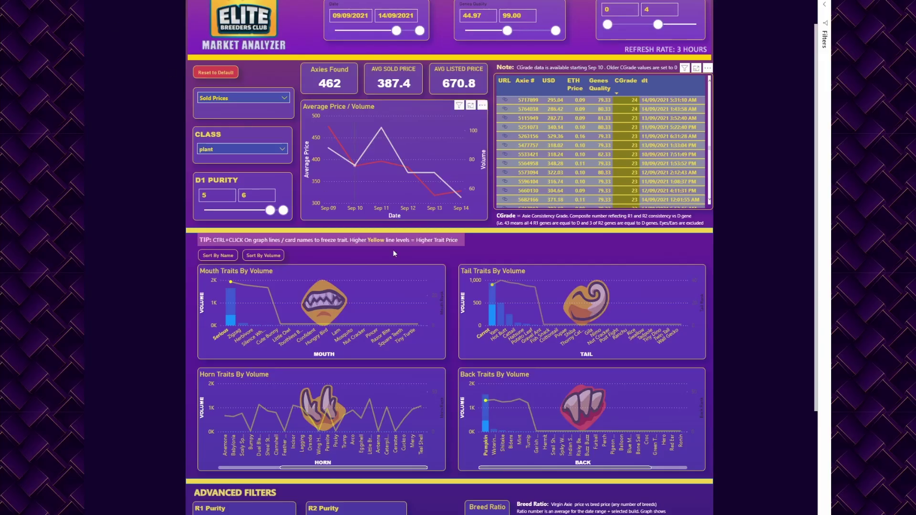
Step: Raise the CGrade minimum to 30, check the table, then raise it further to 36
scroll(393, 250, "down", 4)
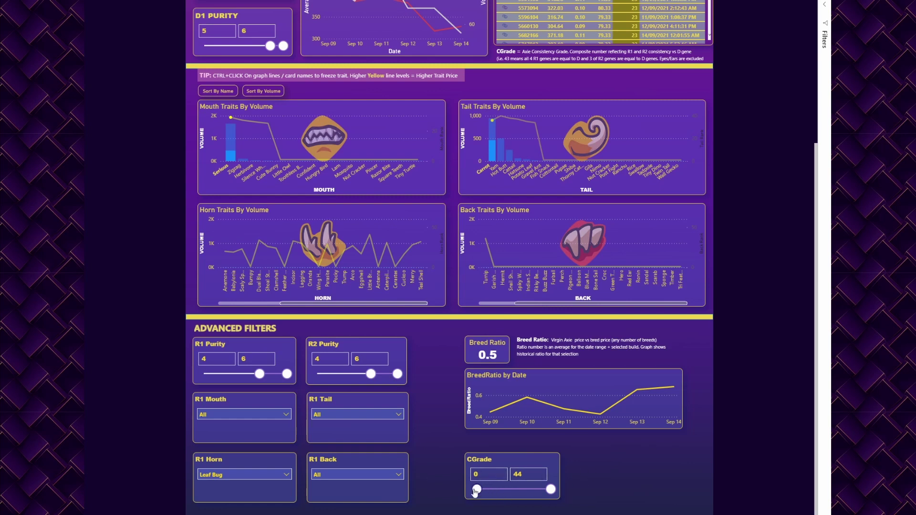
left_click_drag(478, 492, 527, 494)
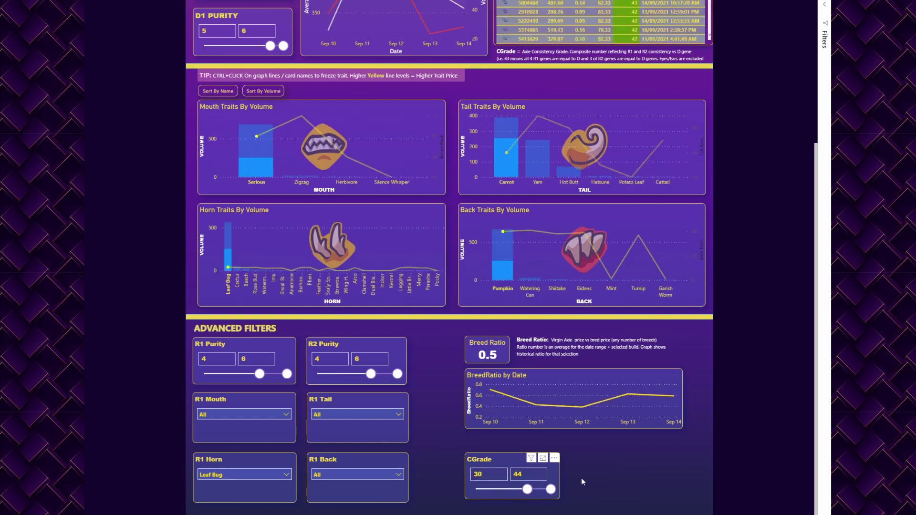
scroll(603, 507, "up", 3)
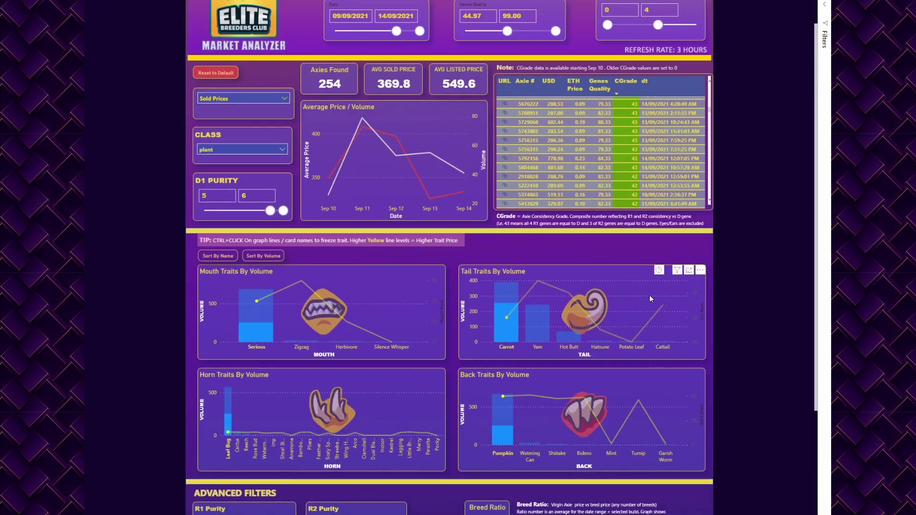
scroll(703, 145, "down", 10)
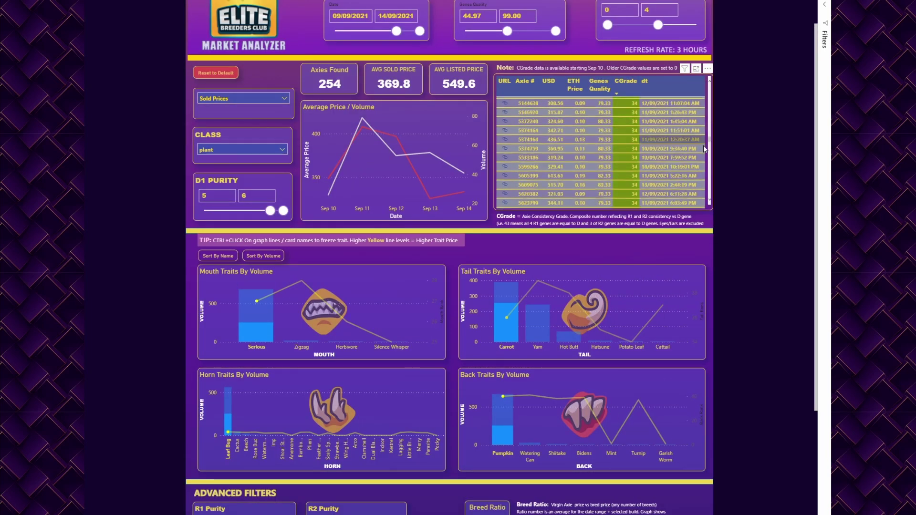
scroll(701, 185, "up", 10)
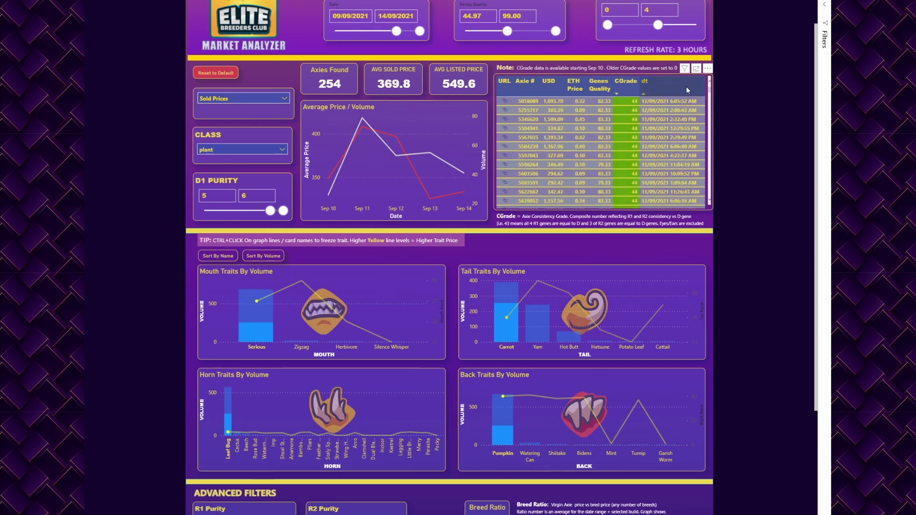
scroll(525, 485, "down", 3)
left_click_drag(526, 488, 531, 490)
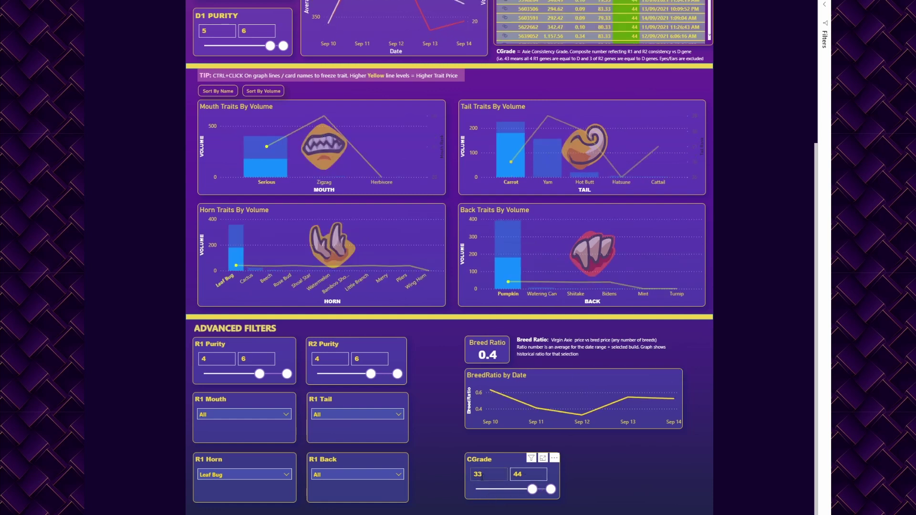